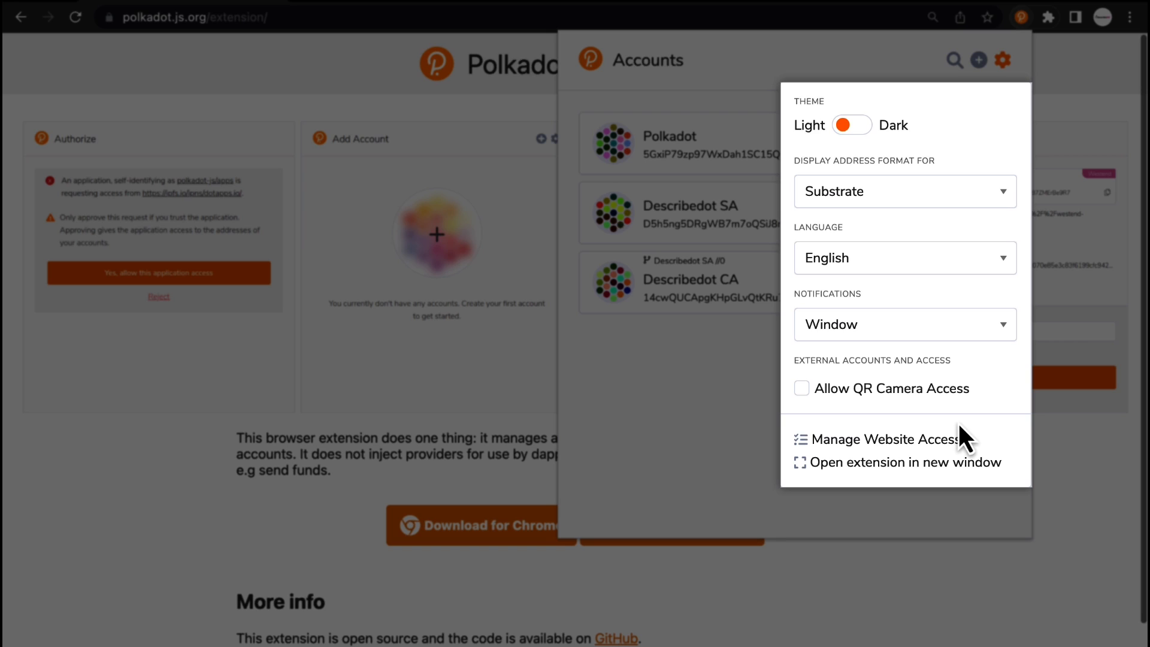
Close the extension settings and restrict the Polkadot account to the Acala chain
left_click(1001, 60)
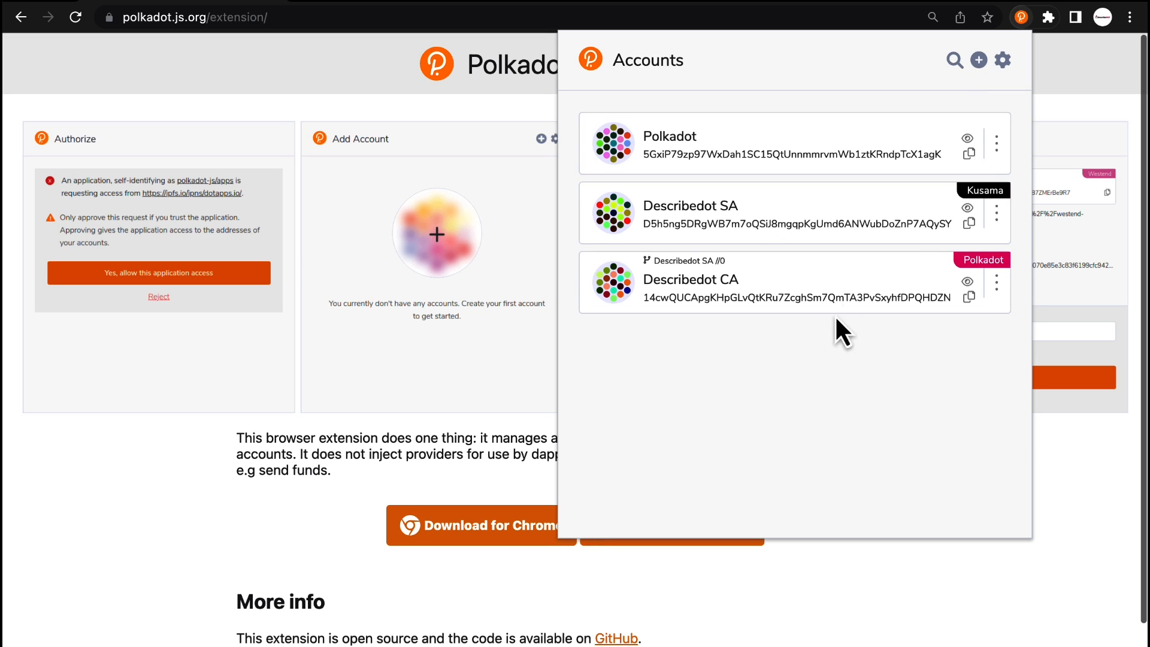
left_click(997, 148)
left_click(890, 282)
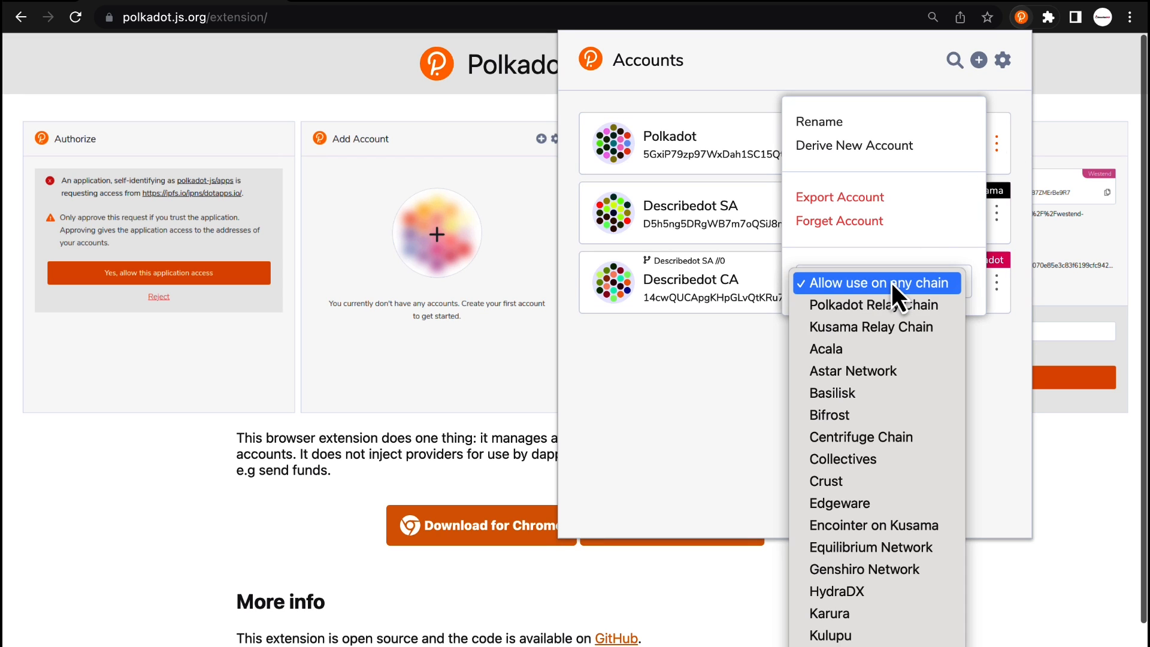
left_click(889, 359)
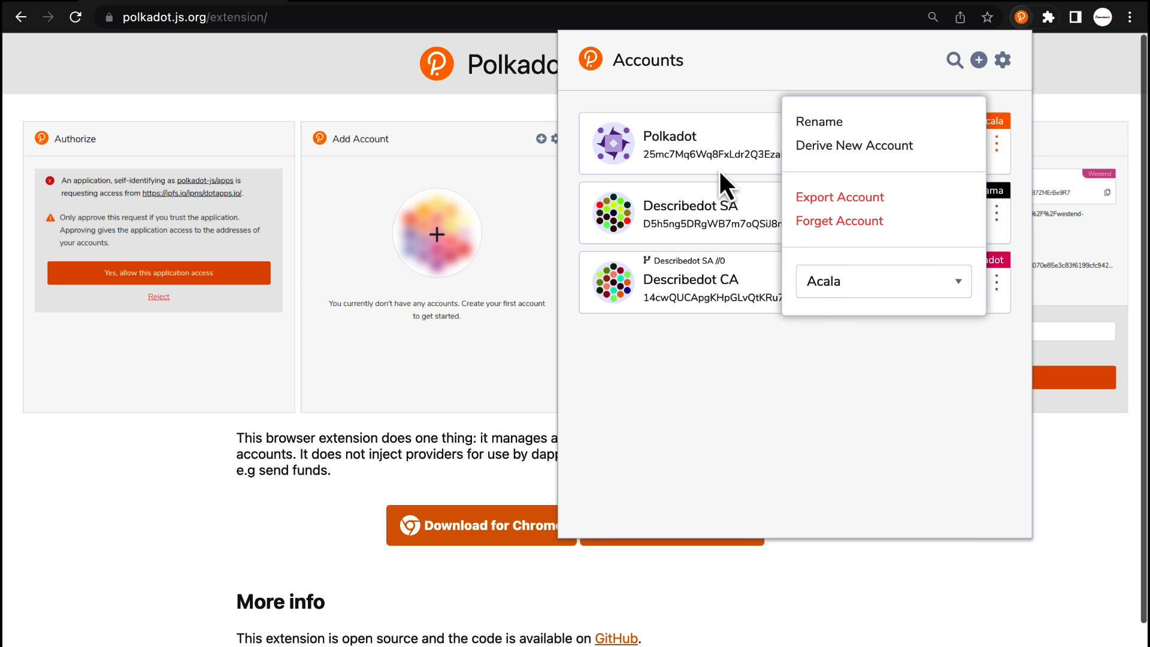
Set the Polkadot account's chain option back to "Allow use on any chain" and close its options
left_click(821, 290)
left_click(833, 226)
left_click(720, 344)
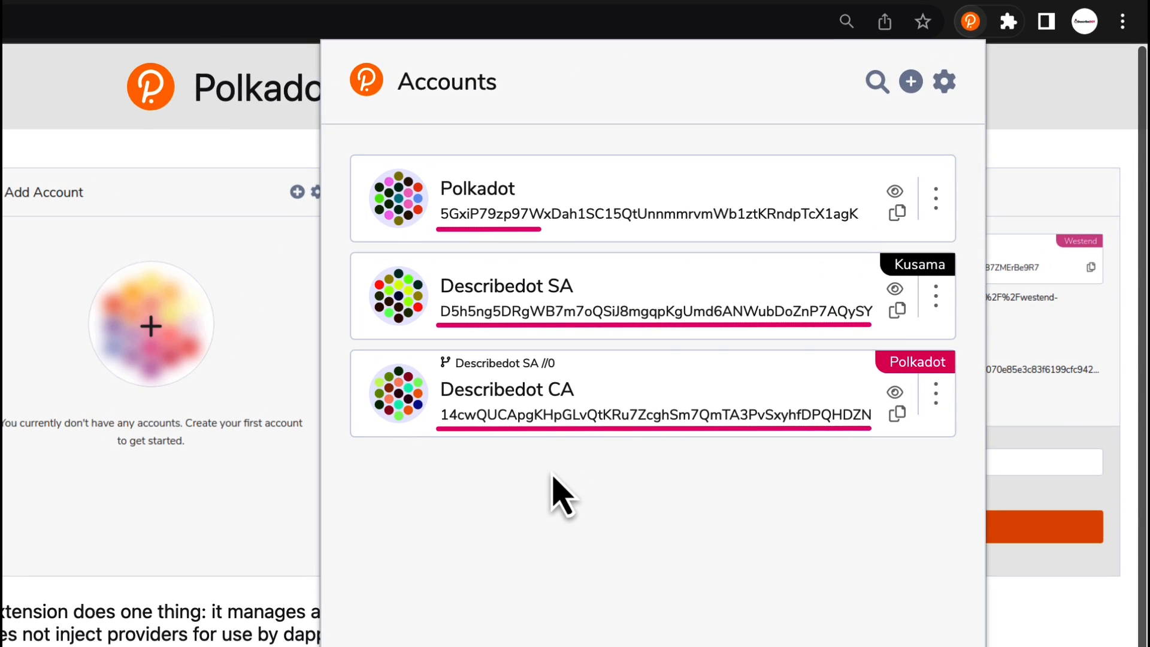
Inspect the display address format options in the extension settings, keeping Substrate
left_click(944, 81)
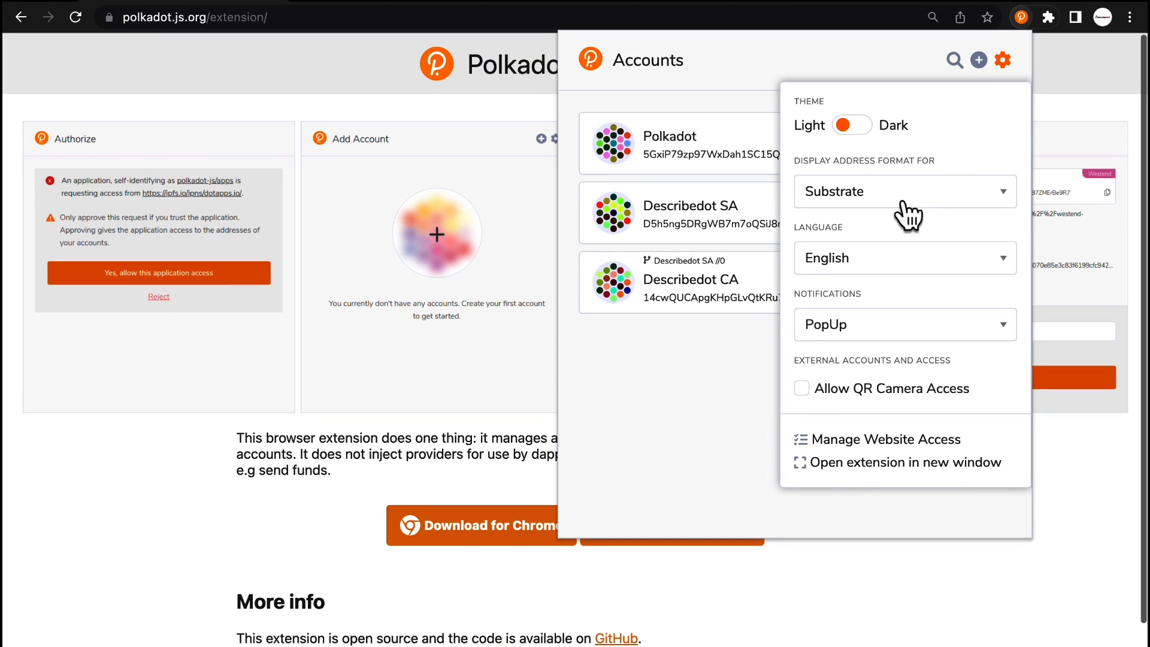
left_click(874, 207)
left_click(915, 183)
left_click(1000, 63)
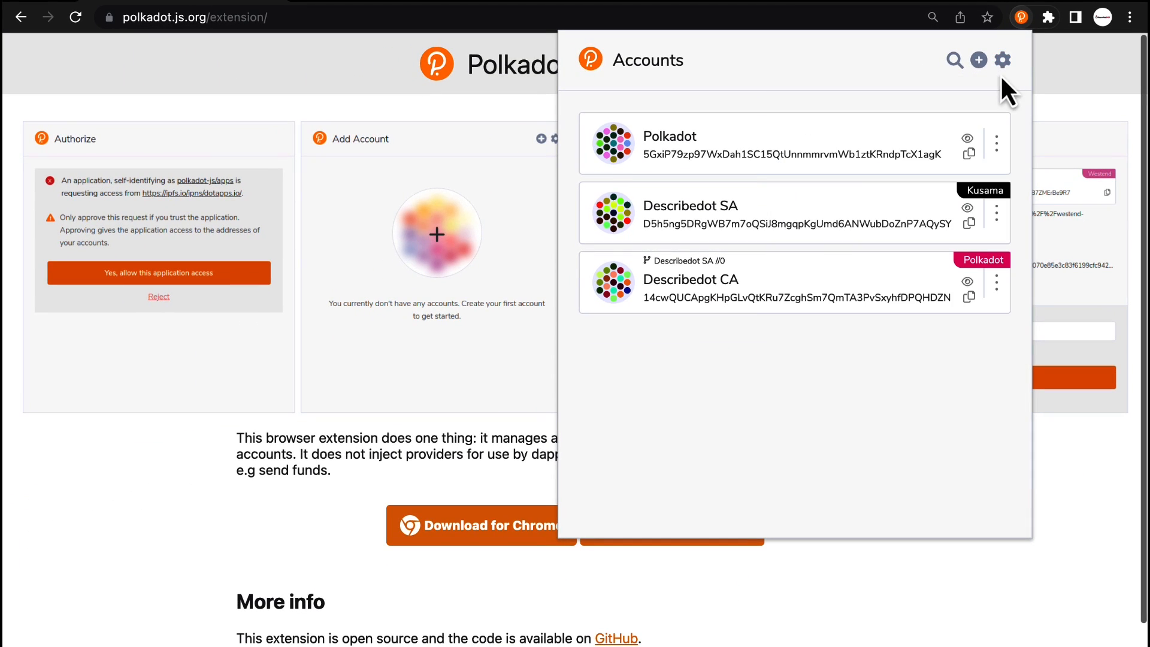
Inspect the chain options of the Polkadot account, keeping "Allow use on any chain"
left_click(996, 144)
left_click(910, 285)
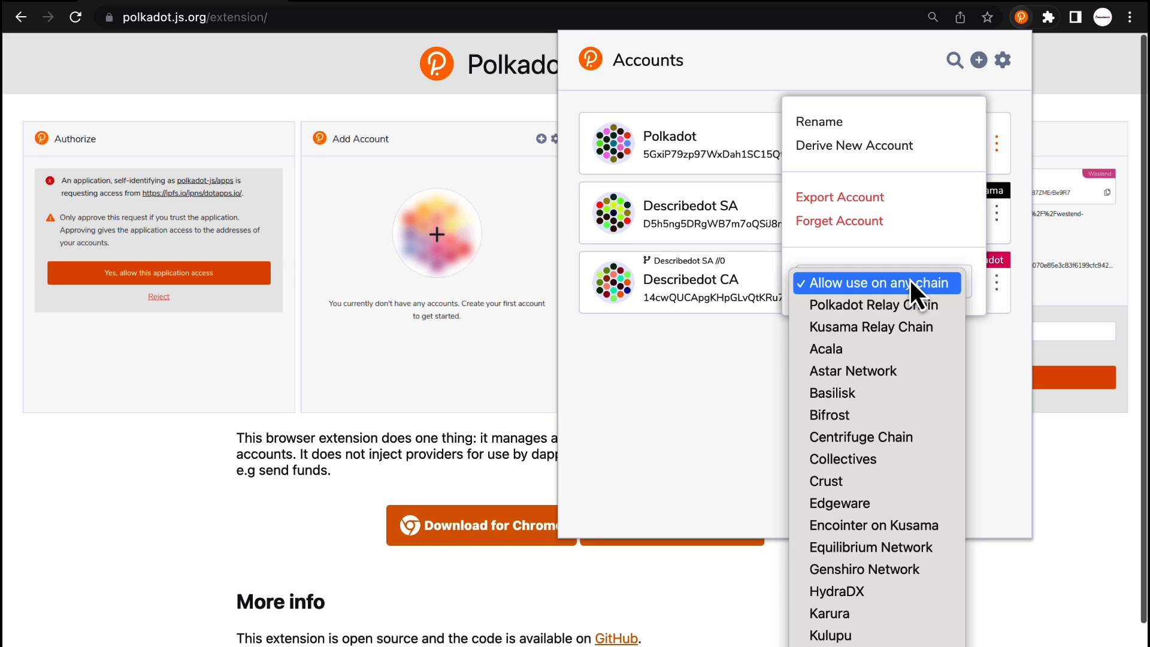
left_click(875, 290)
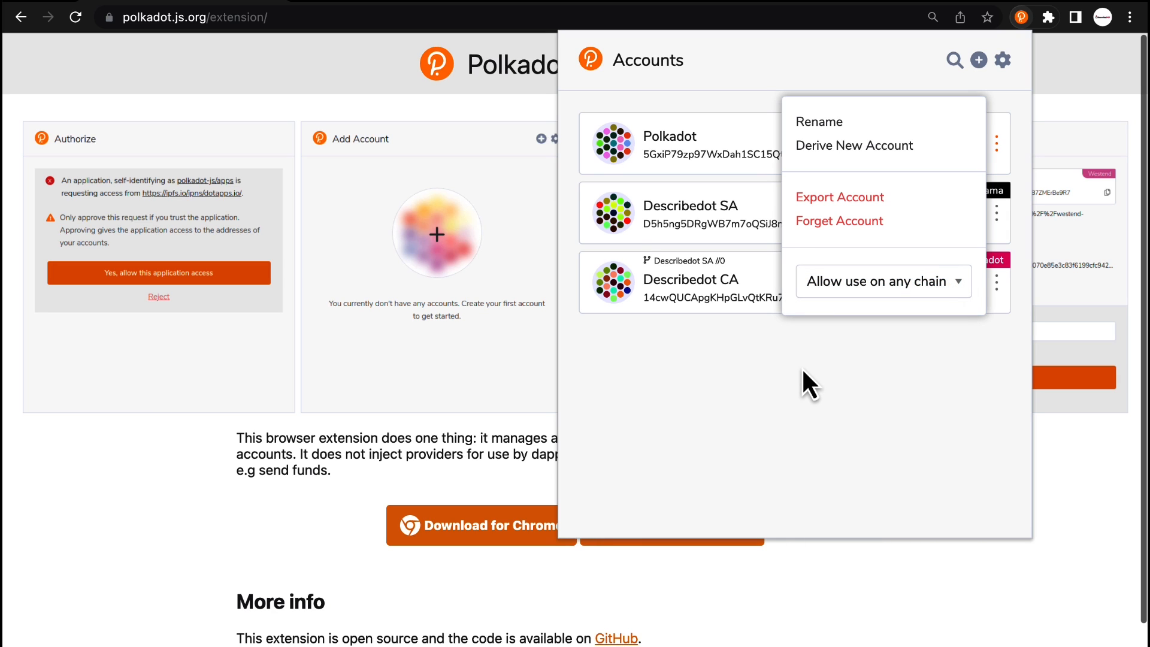
left_click(802, 371)
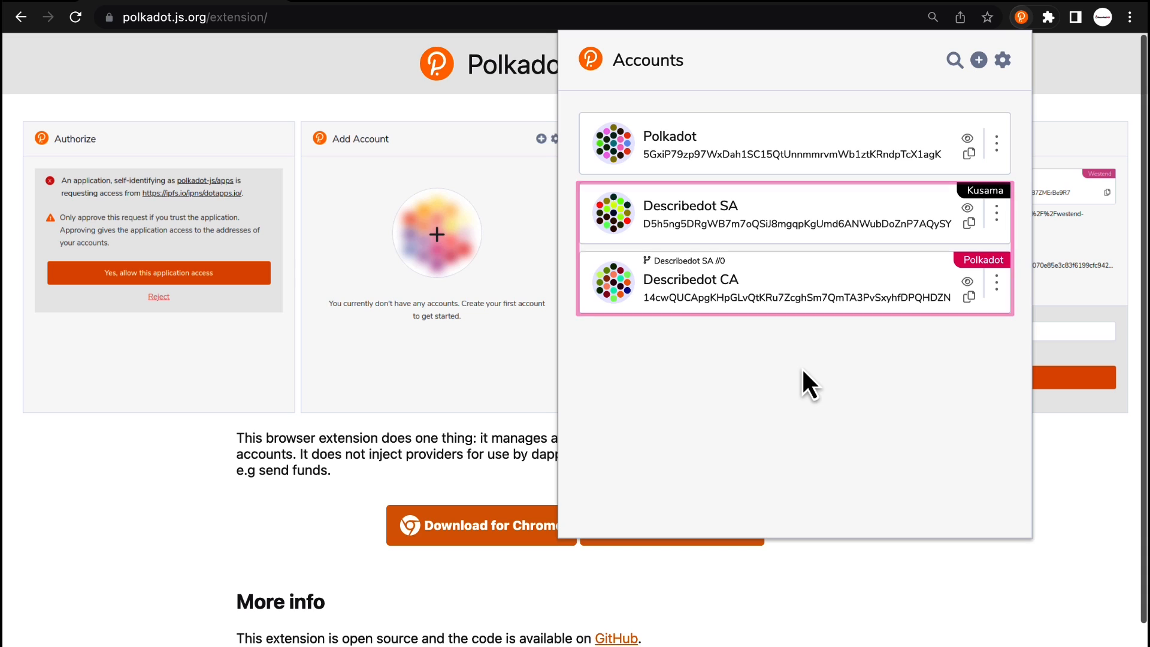
Switch the extension theme to Dark and back to Light
left_click(1000, 66)
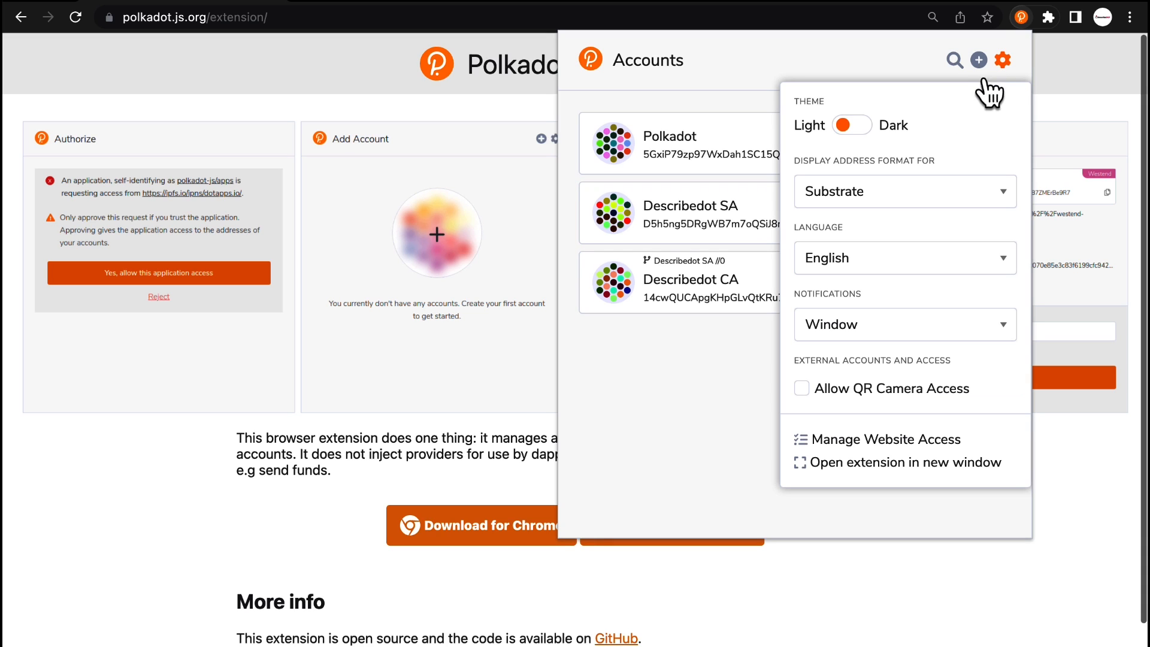
left_click(855, 127)
left_click(856, 127)
Inspect the available extension languages, keeping English, and open the notification options
left_click(886, 255)
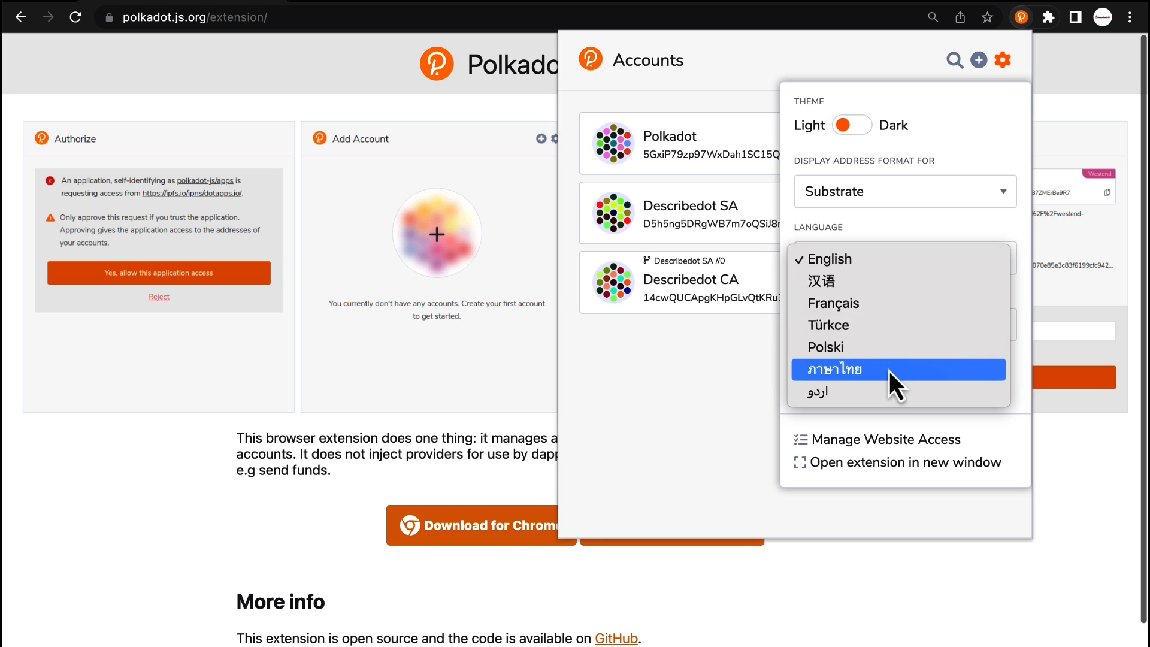
left_click(889, 236)
left_click(885, 328)
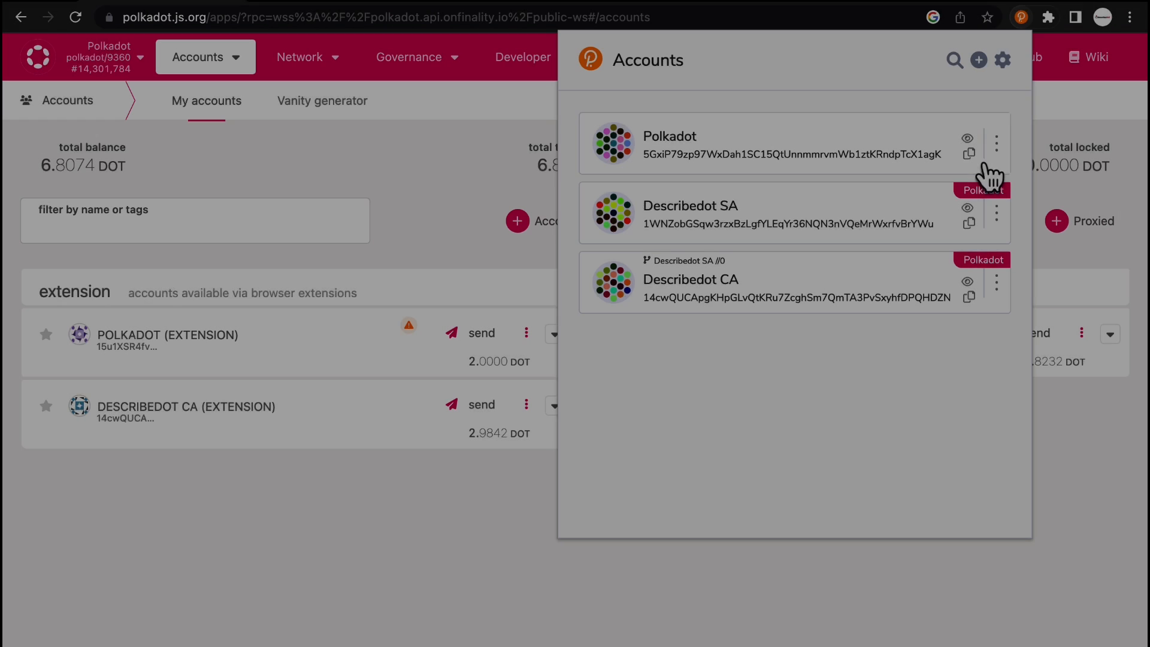
Set the extension's notifications to Window and close the extension
left_click(1002, 60)
left_click(896, 335)
left_click(896, 333)
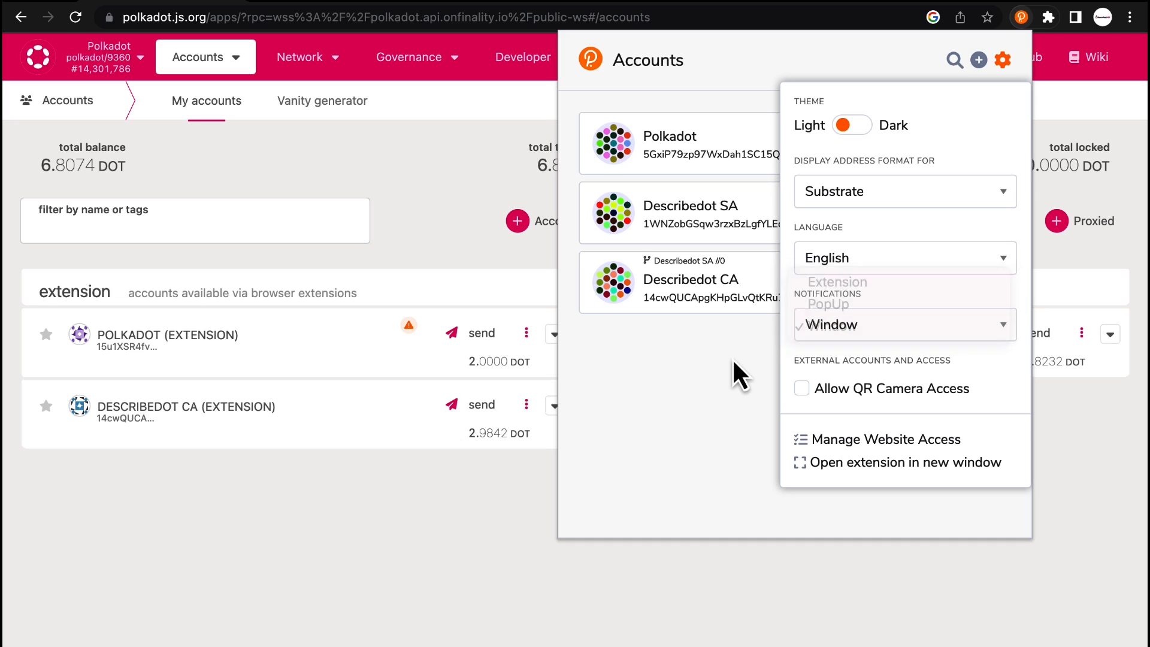
left_click(533, 242)
Try a transfer from the Polkadot extension account with the Window notification setting, submitting it for signing
left_click(473, 333)
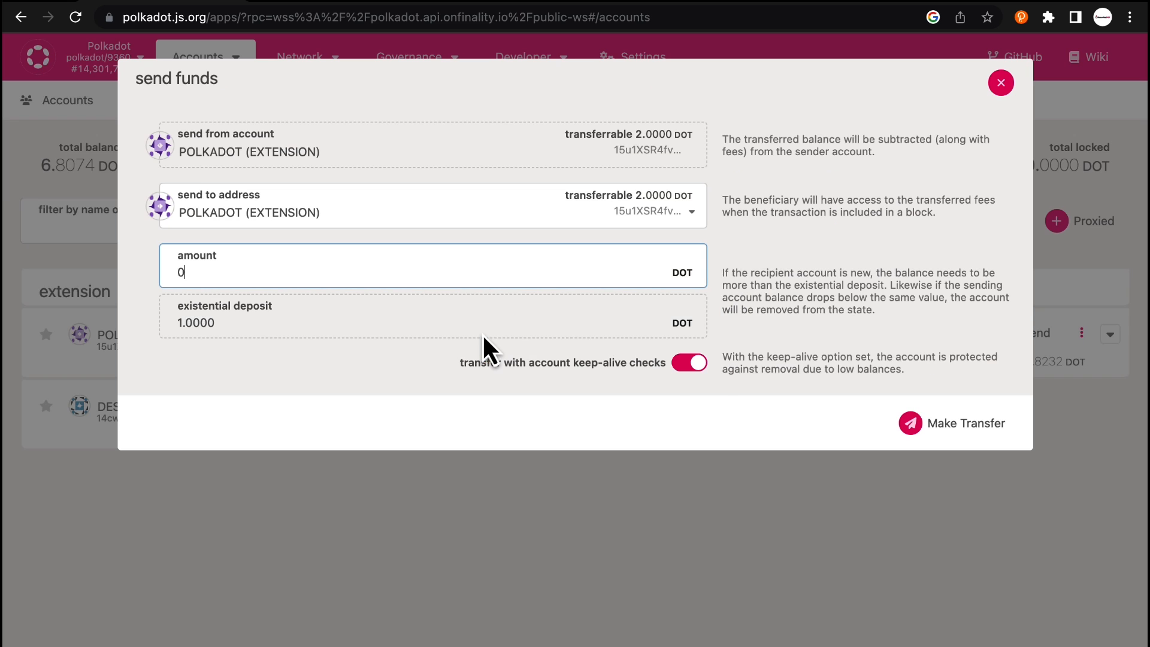
left_click(901, 423)
left_click(911, 384)
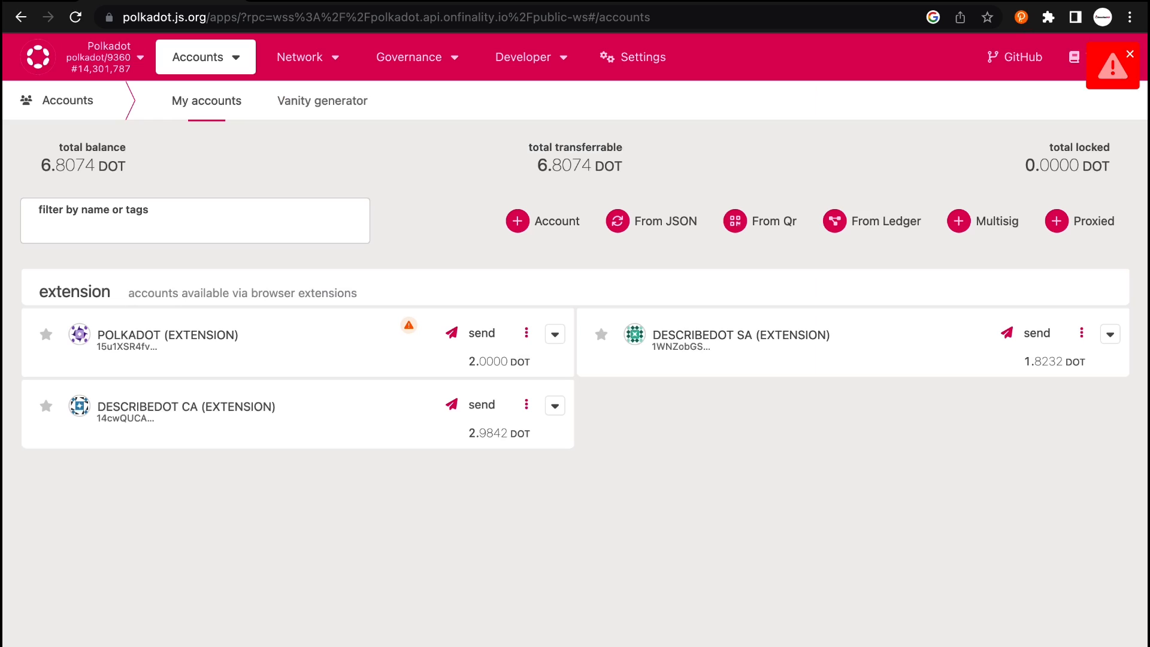
Set the extension's notifications to PopUp and close the extension
left_click(1025, 20)
left_click(1002, 60)
left_click(913, 325)
left_click(832, 303)
left_click(620, 378)
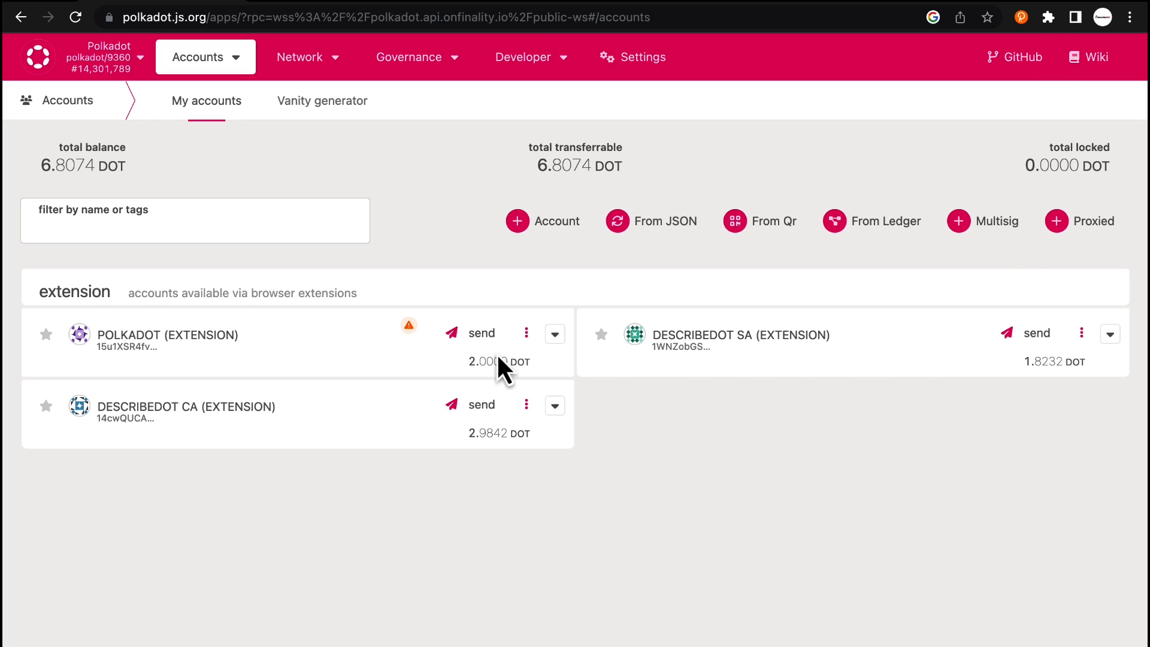
Submit another transfer from the Polkadot extension account for signing to test the PopUp notification
left_click(481, 333)
left_click(898, 422)
left_click(934, 371)
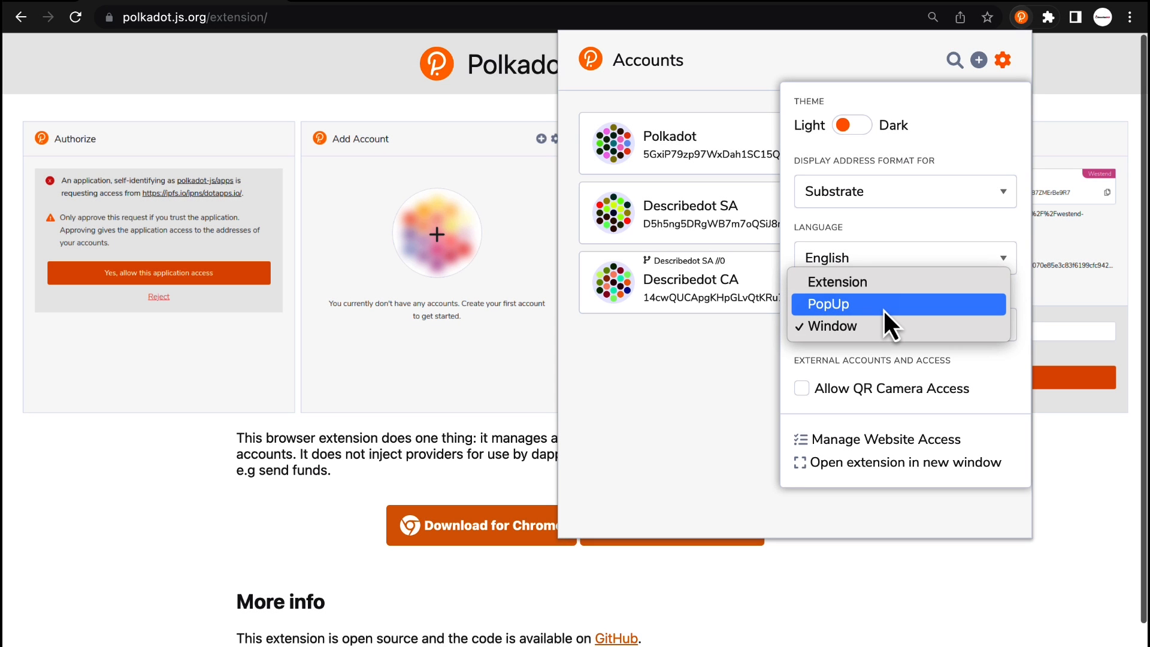
Set the notifications to PopUp and allow QR camera access in the extension settings
left_click(883, 308)
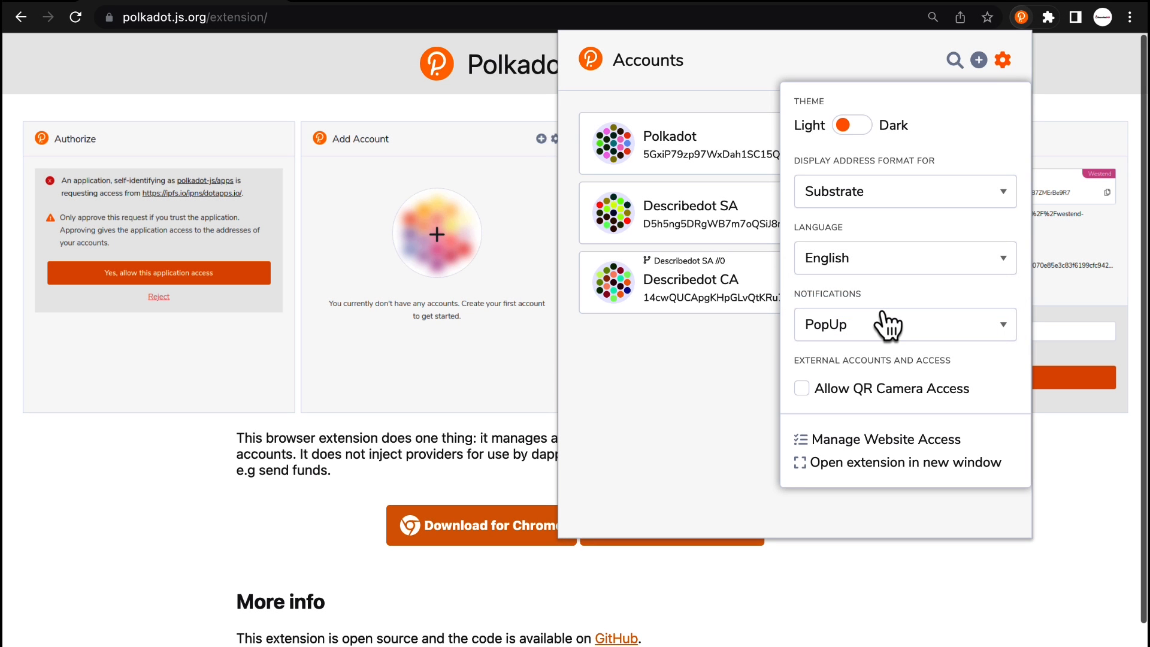
left_click(802, 388)
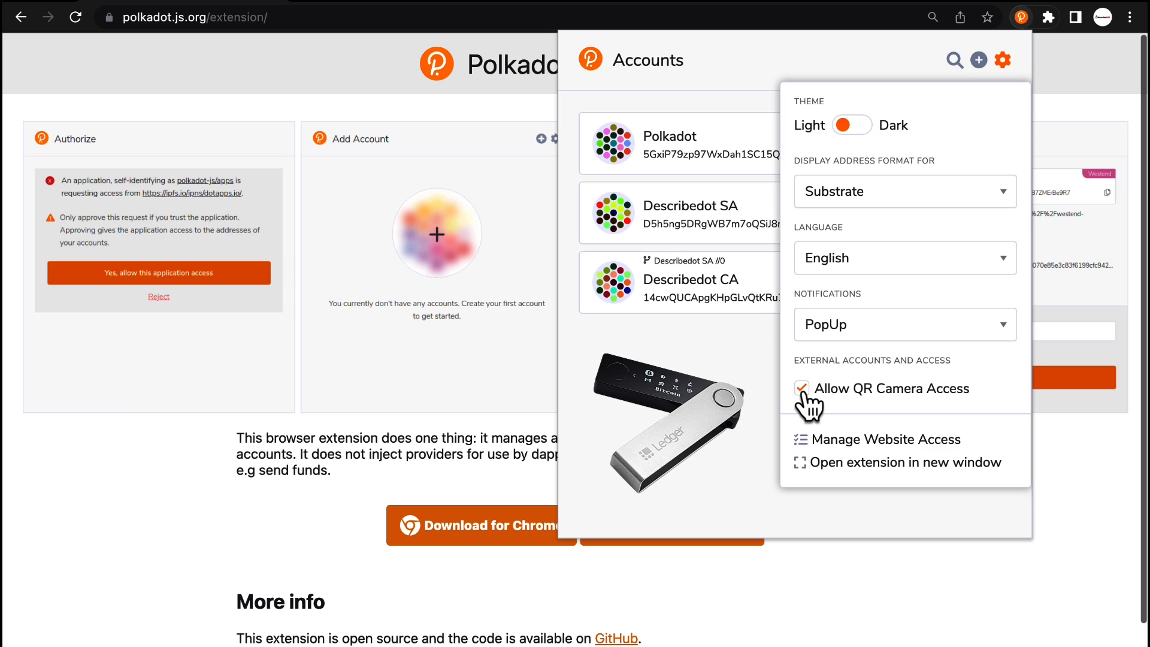
Open the website access management, filter the sites by "clou", and clear the filter
left_click(805, 440)
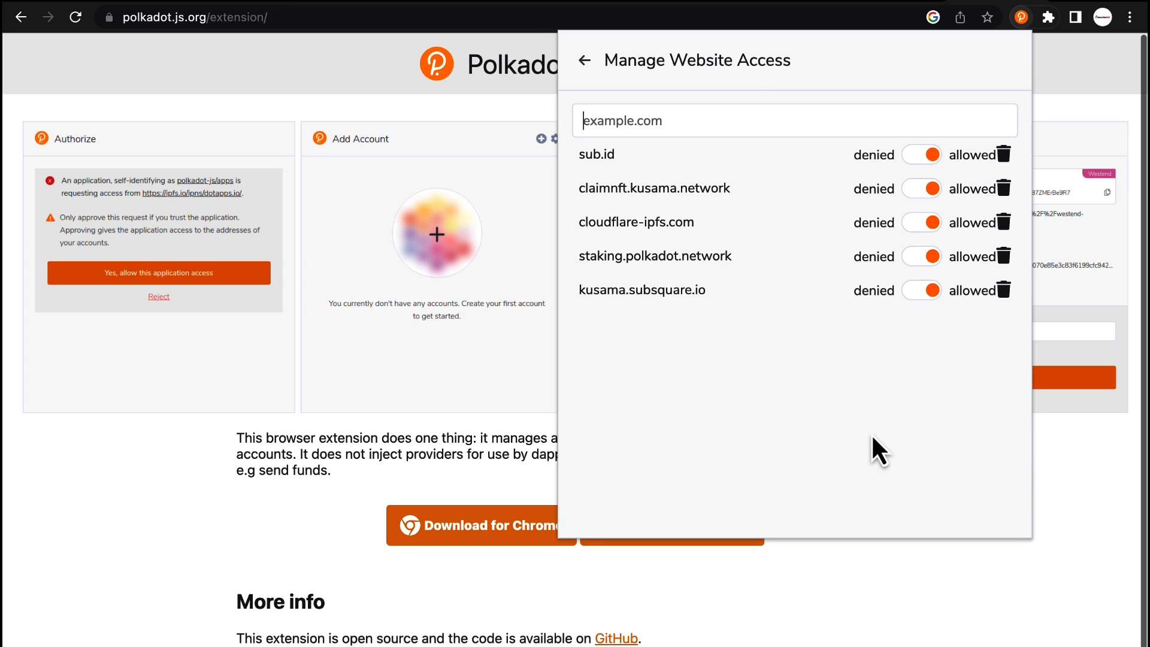
type("clou")
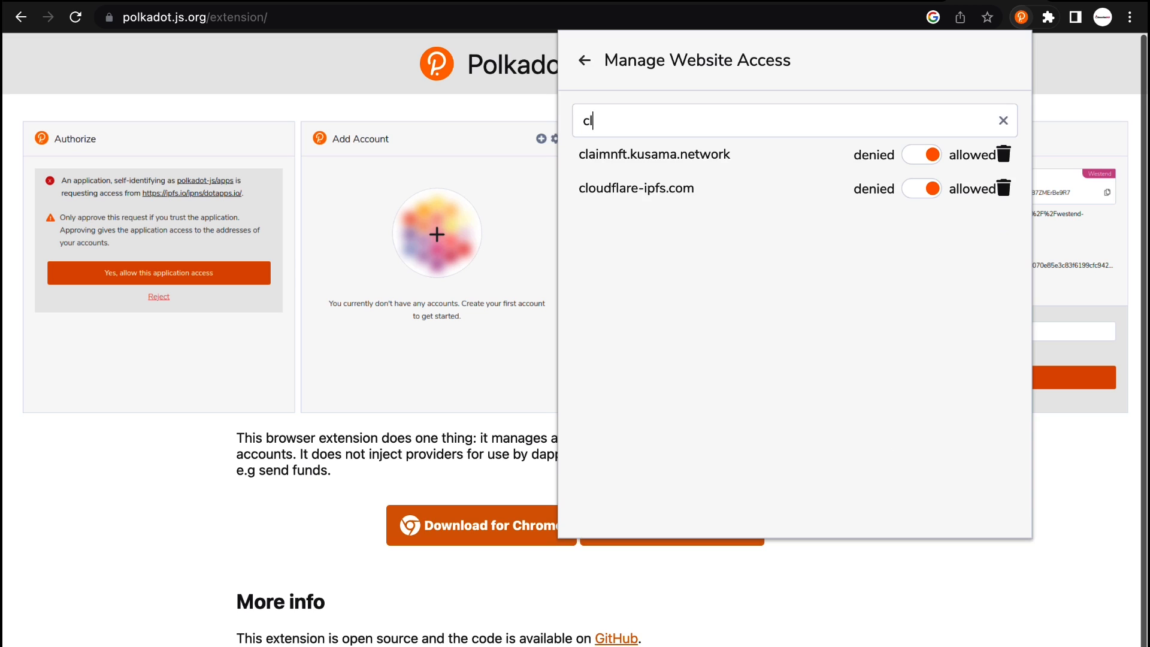
key("BackSpace")
key("BackSpace")
key("BackSpace")
key("BackSpace")
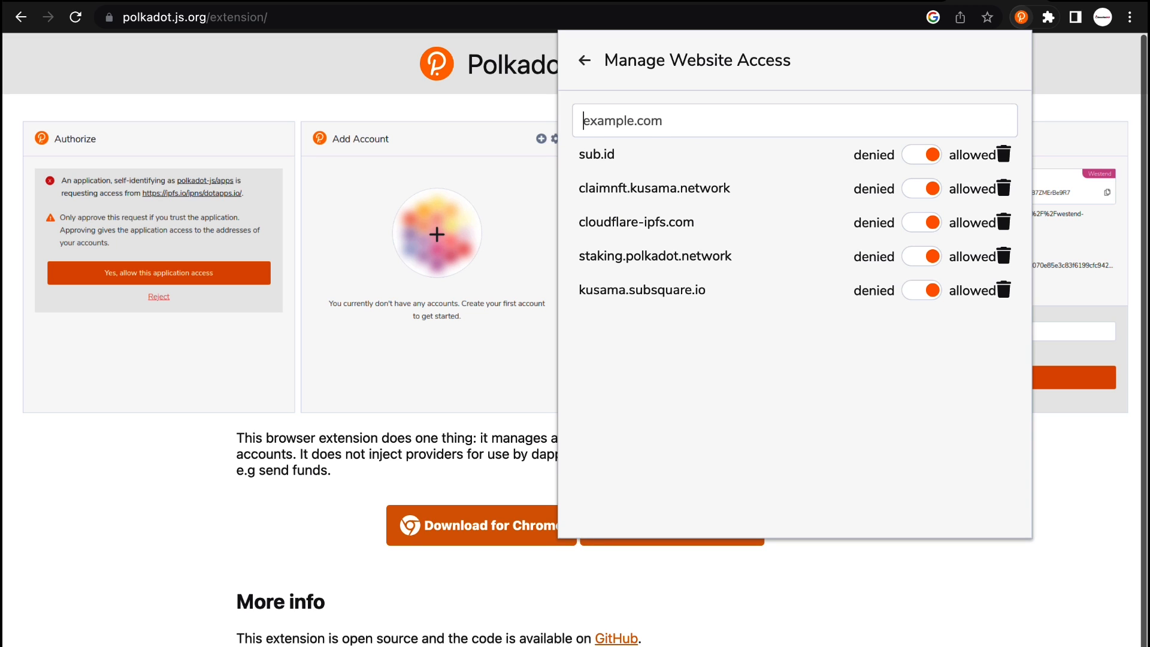
Filter the website access list by "kusam" and clear the filter again
type("kusam")
key("BackSpace")
key("BackSpace")
key("BackSpace")
key("BackSpace")
key("BackSpace")
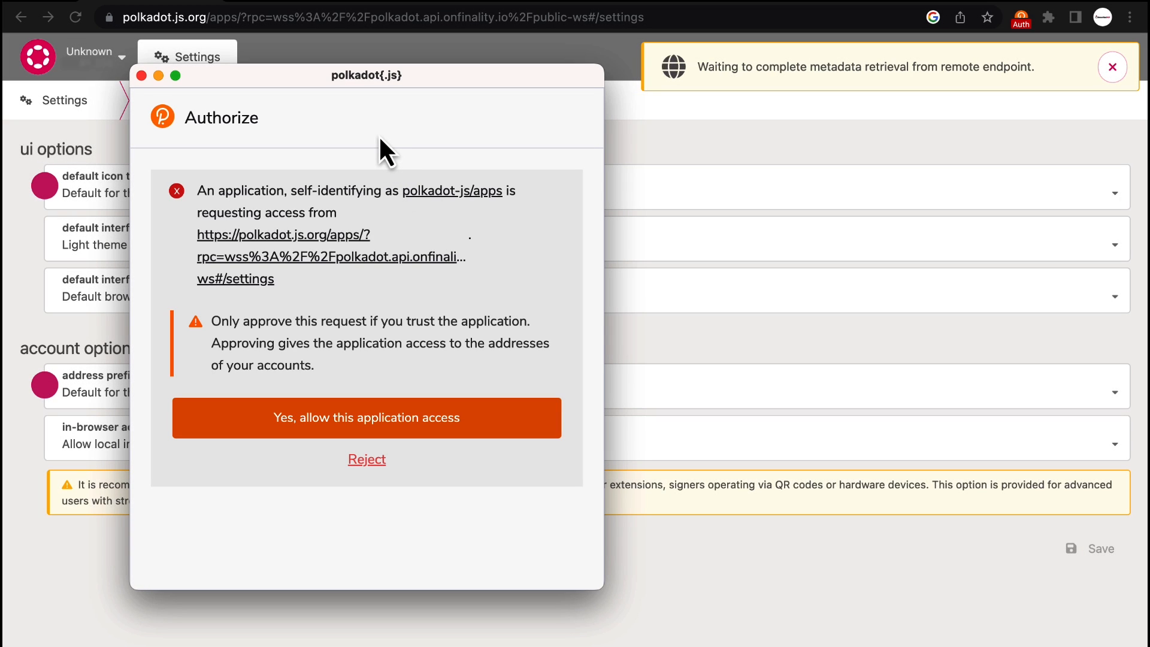
Authorize polkadot-js/apps to access the extension accounts and open the extension's website access management
left_click(424, 434)
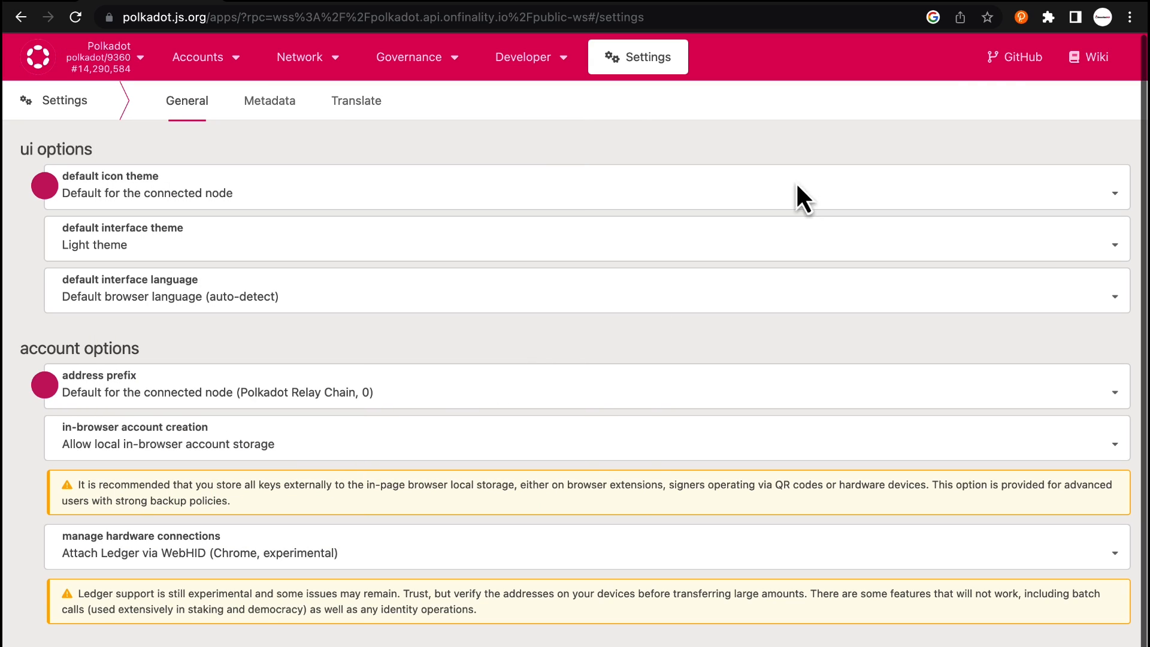
left_click(1021, 21)
left_click(1002, 60)
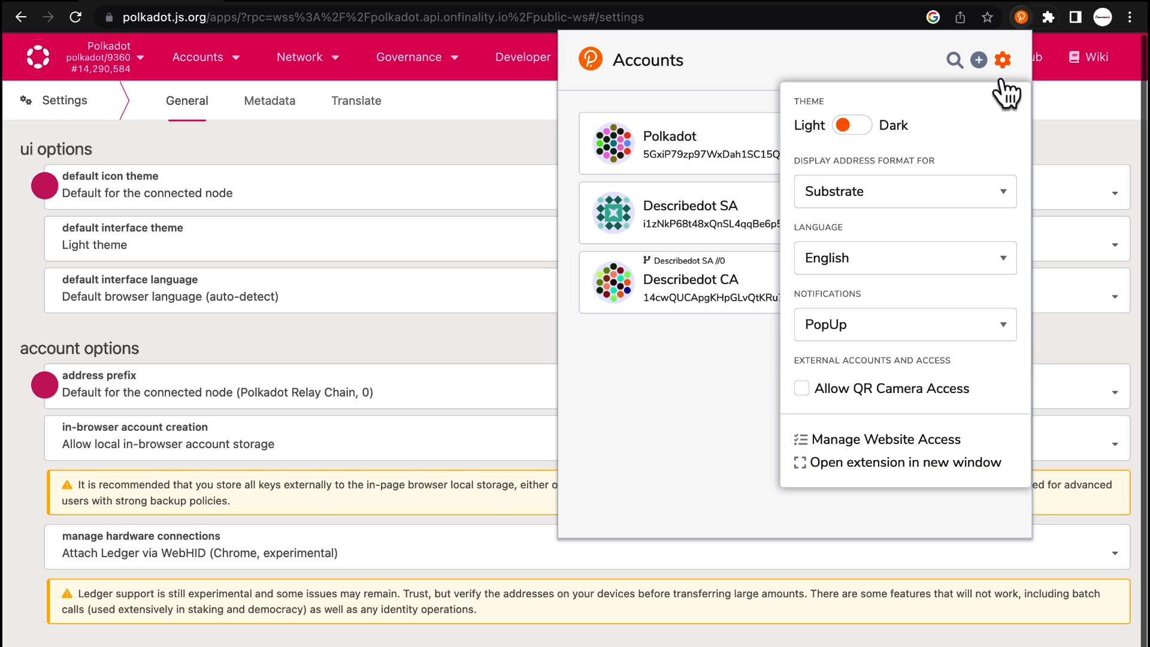
left_click(851, 441)
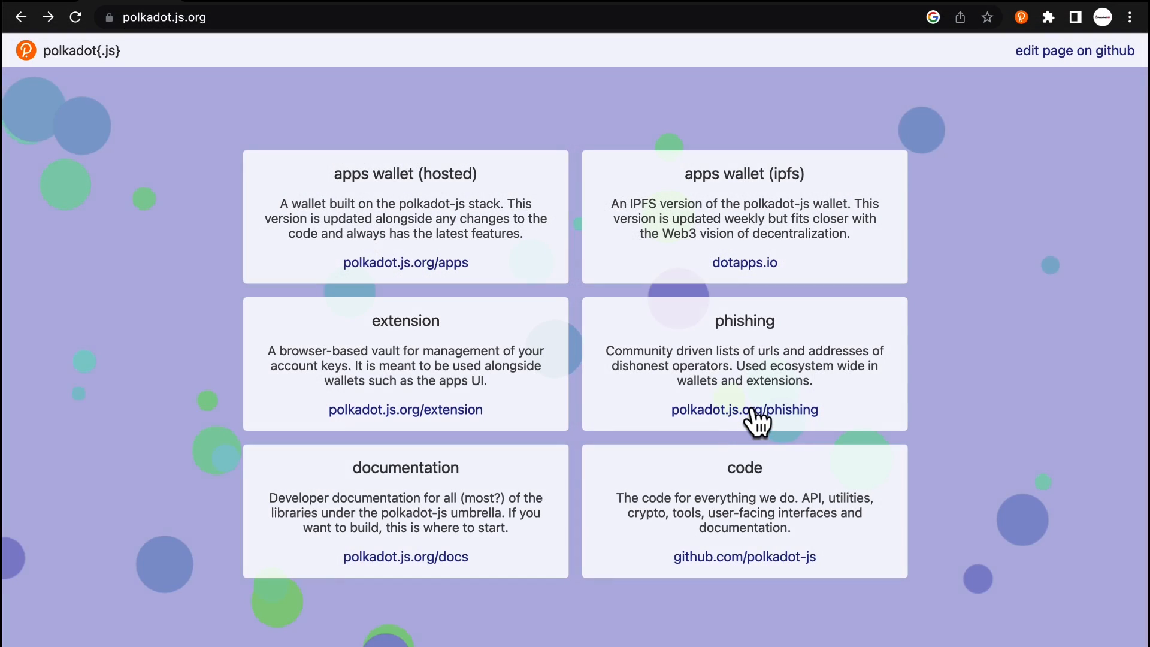
Open the polkadot.js.org phishing list and examine the reported site addresses
left_click(755, 408)
scroll(896, 420, "down", 5)
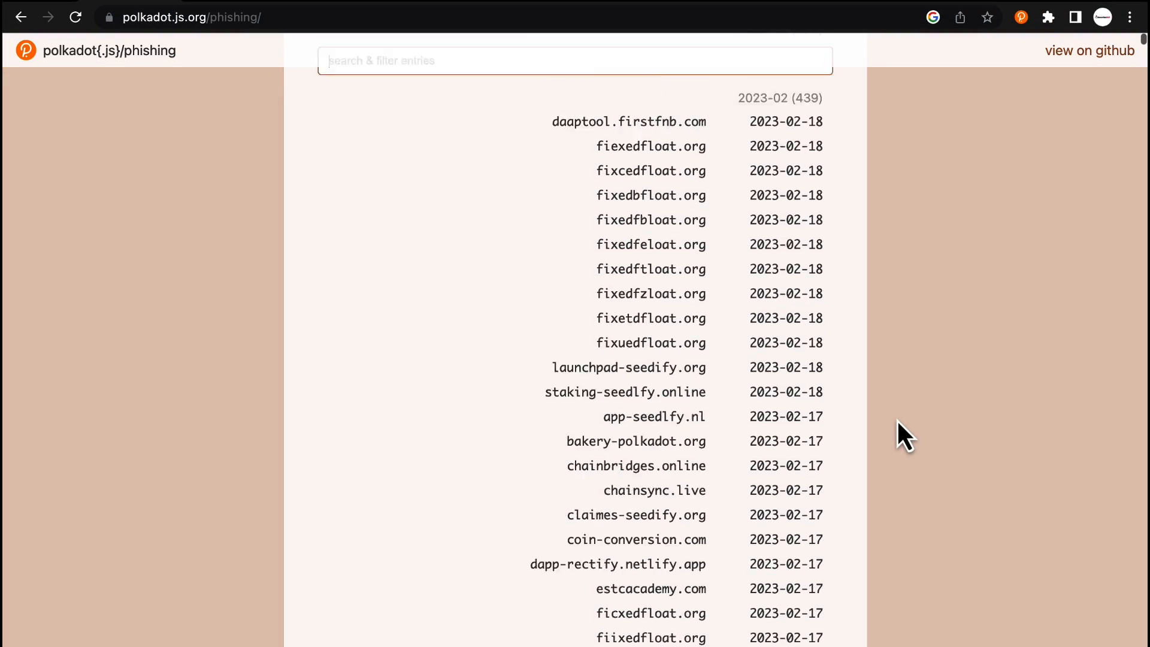
scroll(896, 420, "up", 5)
double_click(673, 433)
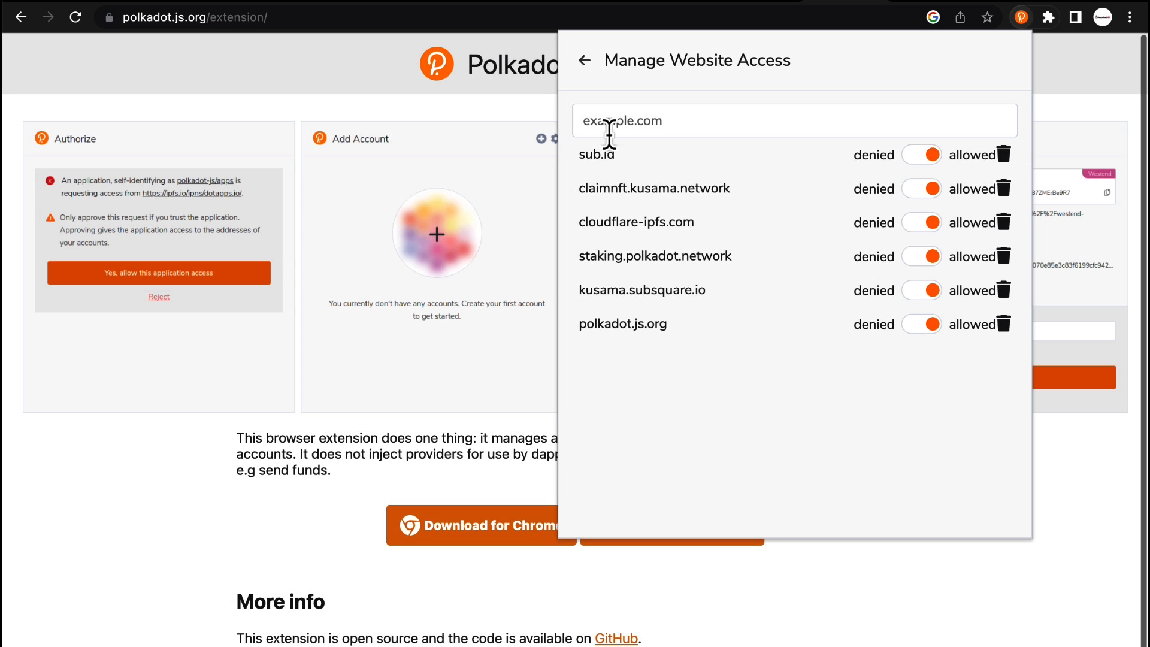
Leave the website access list, open the extension in a new window, and bring up the extension settings again
left_click(586, 62)
left_click(1002, 61)
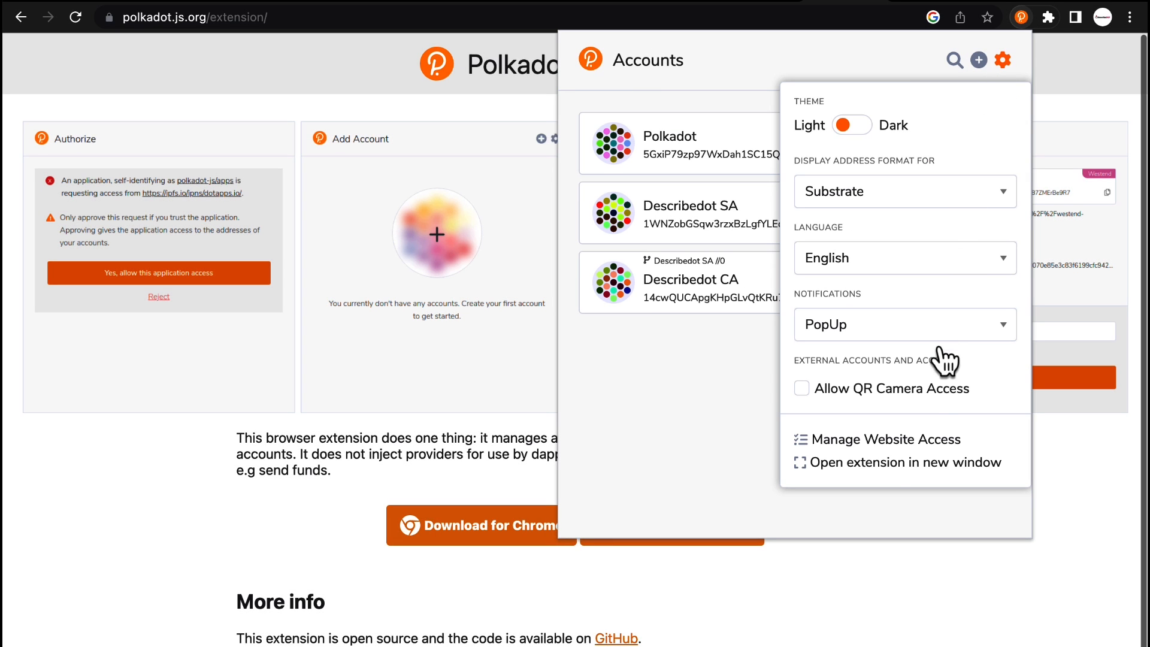
left_click(884, 464)
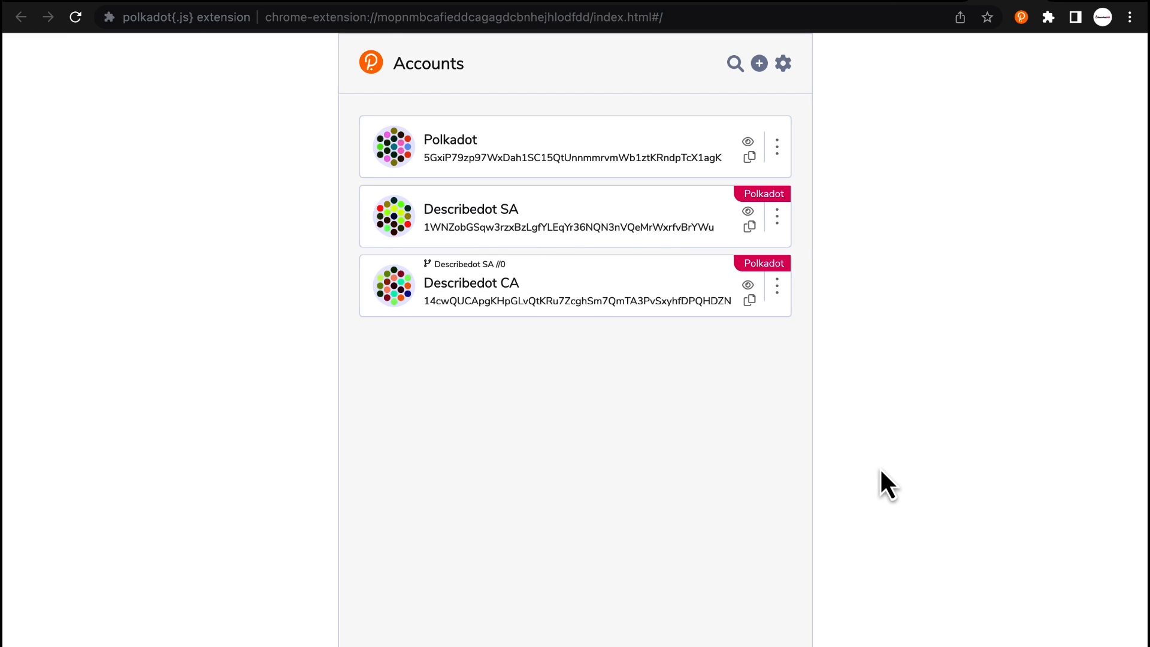
left_click(1023, 24)
left_click(1002, 60)
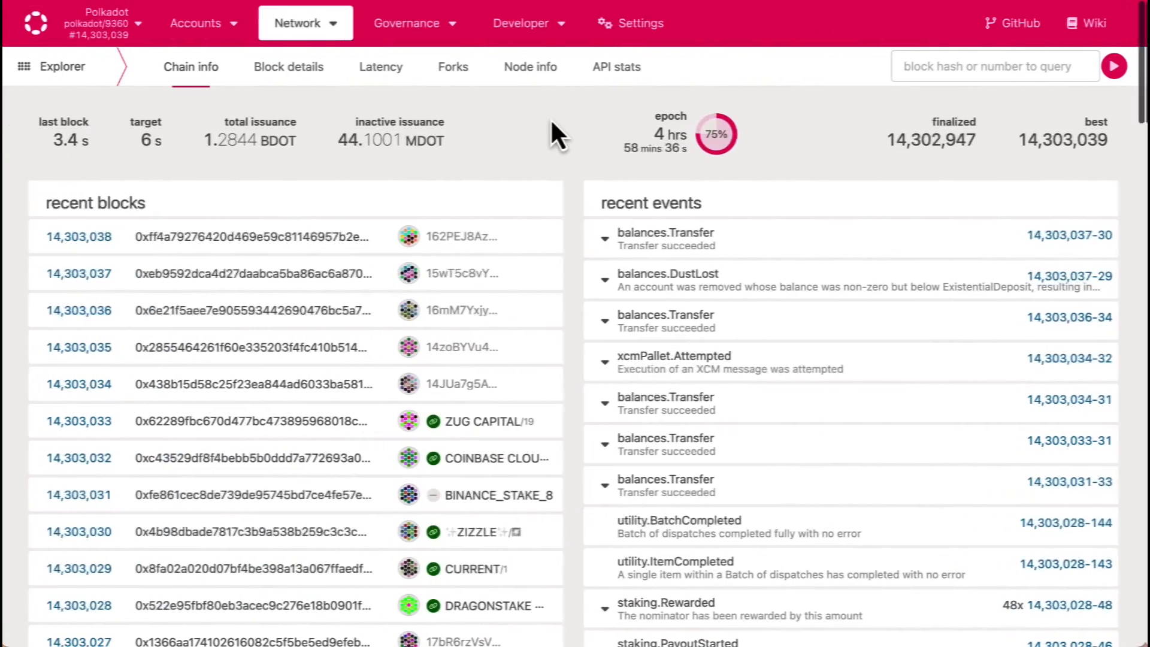
Set the default icon theme to Beachball in the wallet settings and save
left_click(626, 33)
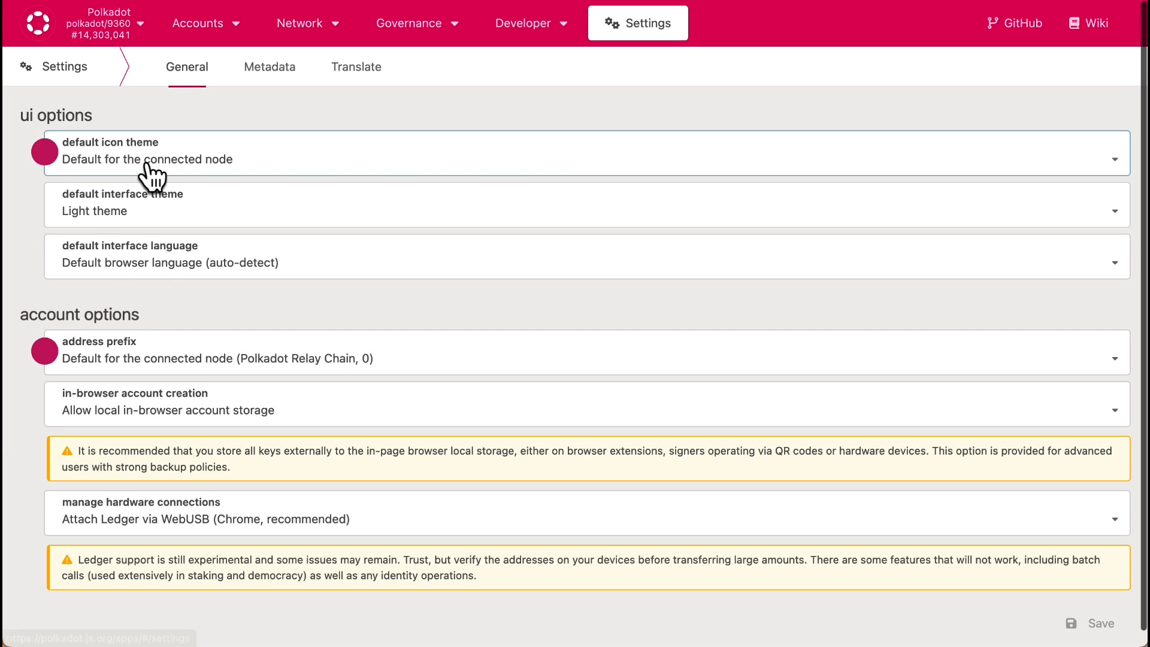
left_click(147, 165)
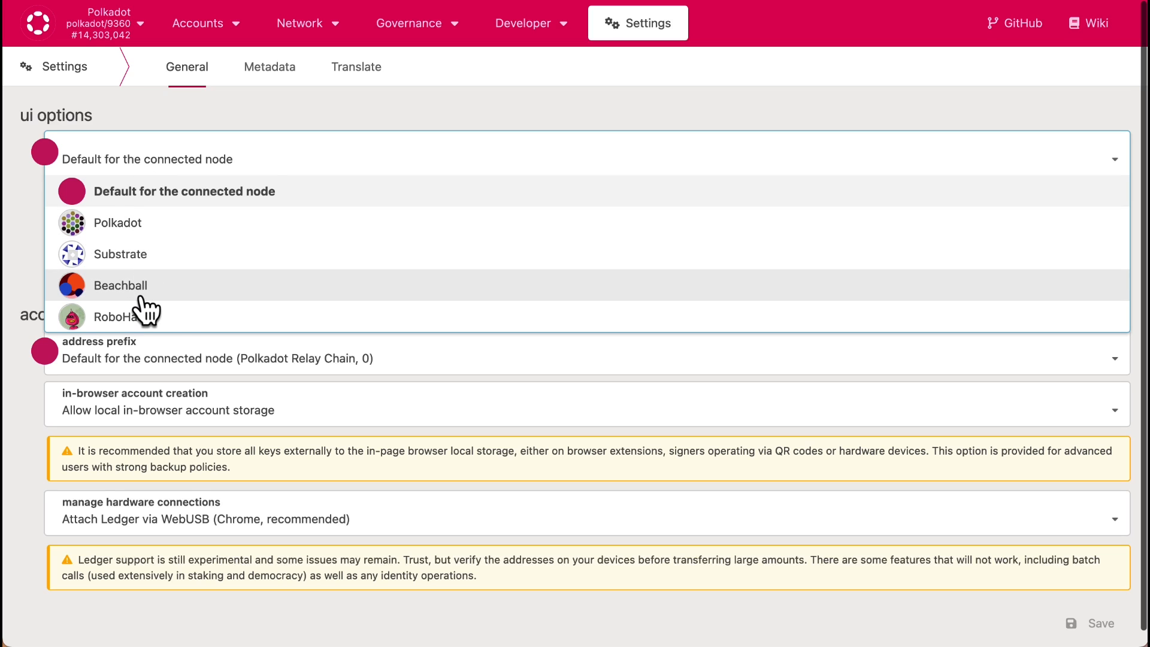
left_click(141, 296)
left_click(1069, 621)
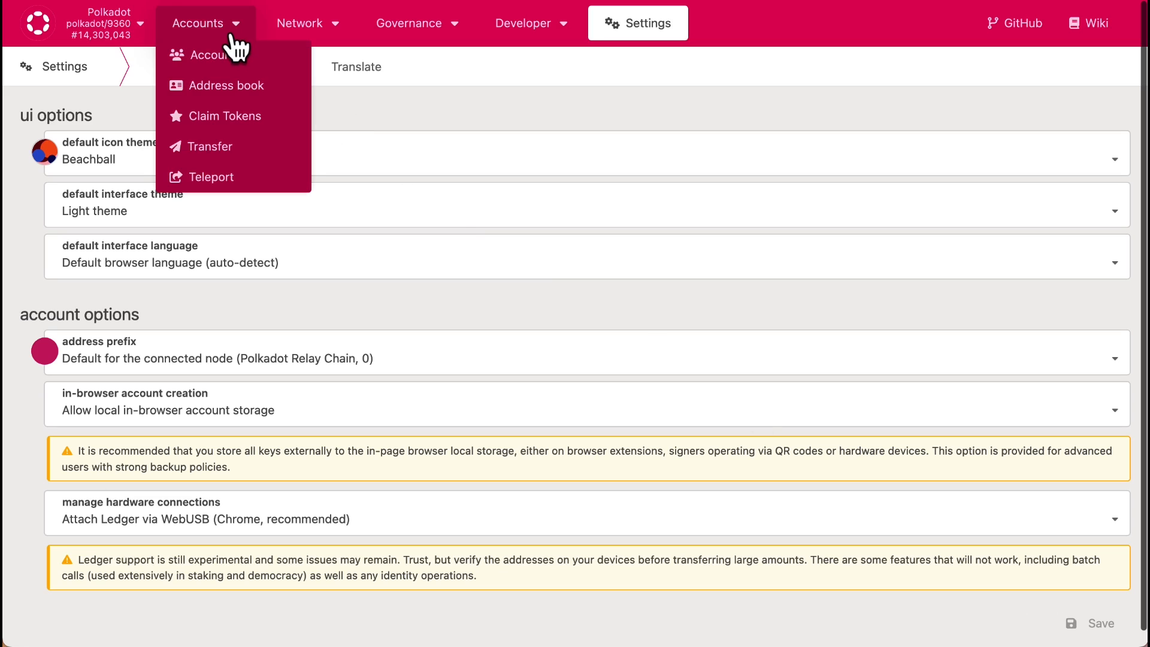
Open the Accounts page and examine the icons of the extension accounts
left_click(234, 55)
left_click_drag(101, 309, 81, 383)
Set the default icon theme to Substrate in the wallet settings and save
left_click(626, 26)
left_click(175, 166)
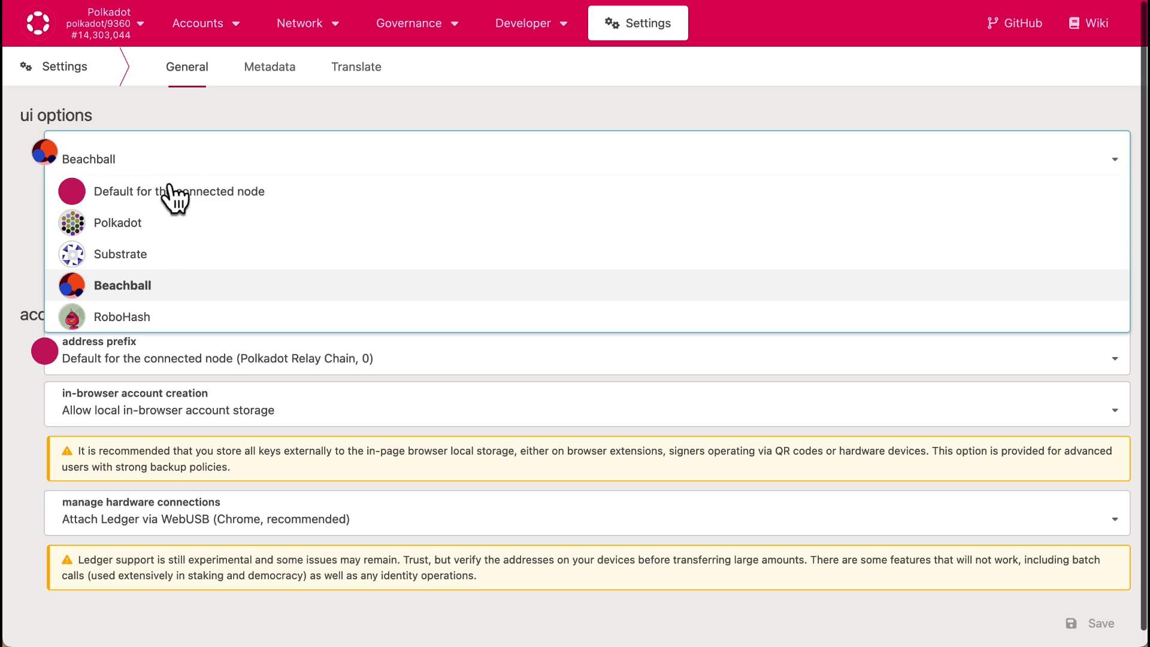
left_click(159, 256)
left_click(1072, 623)
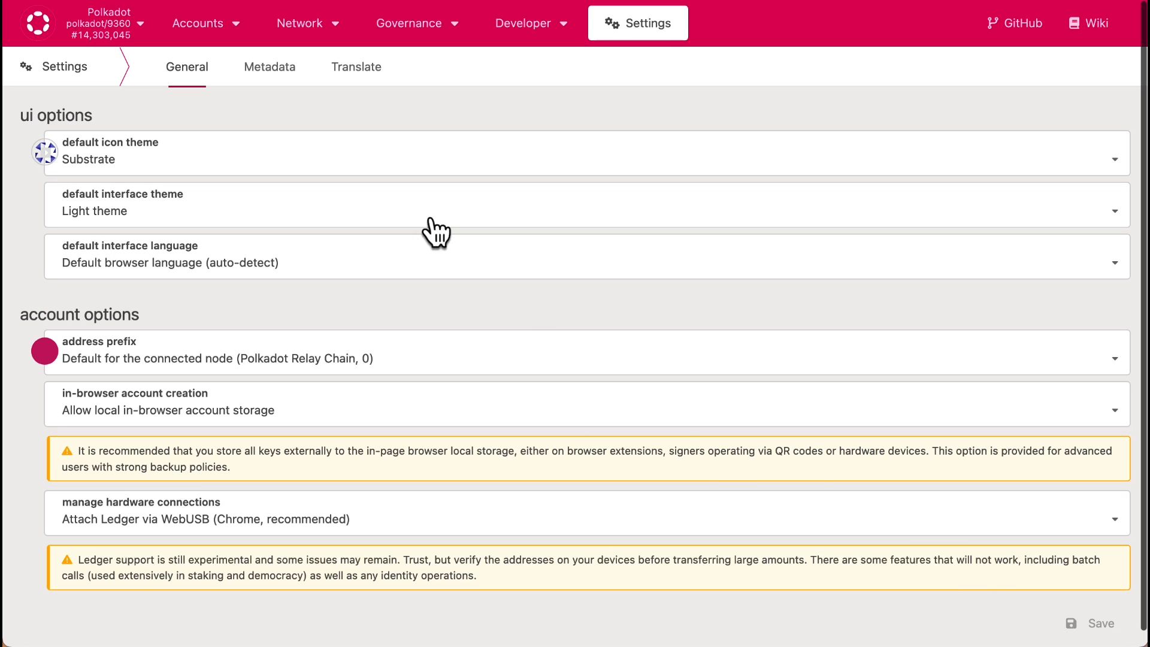
Return to the Accounts page and examine the Substrate-style icons of the extension accounts
mouse_move(197, 23)
left_click(235, 63)
left_click_drag(95, 304, 85, 374)
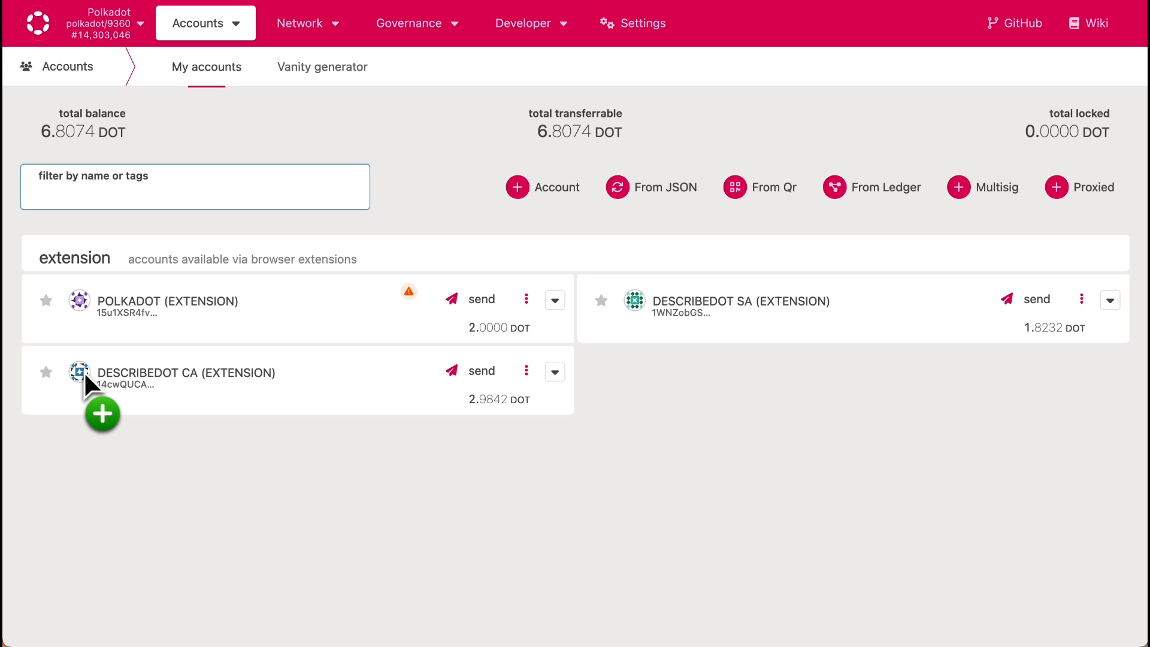
left_click_drag(84, 371, 426, 179)
Set the default interface theme to Dark theme in the settings and save
left_click(626, 26)
left_click(103, 223)
left_click(96, 270)
left_click(1090, 623)
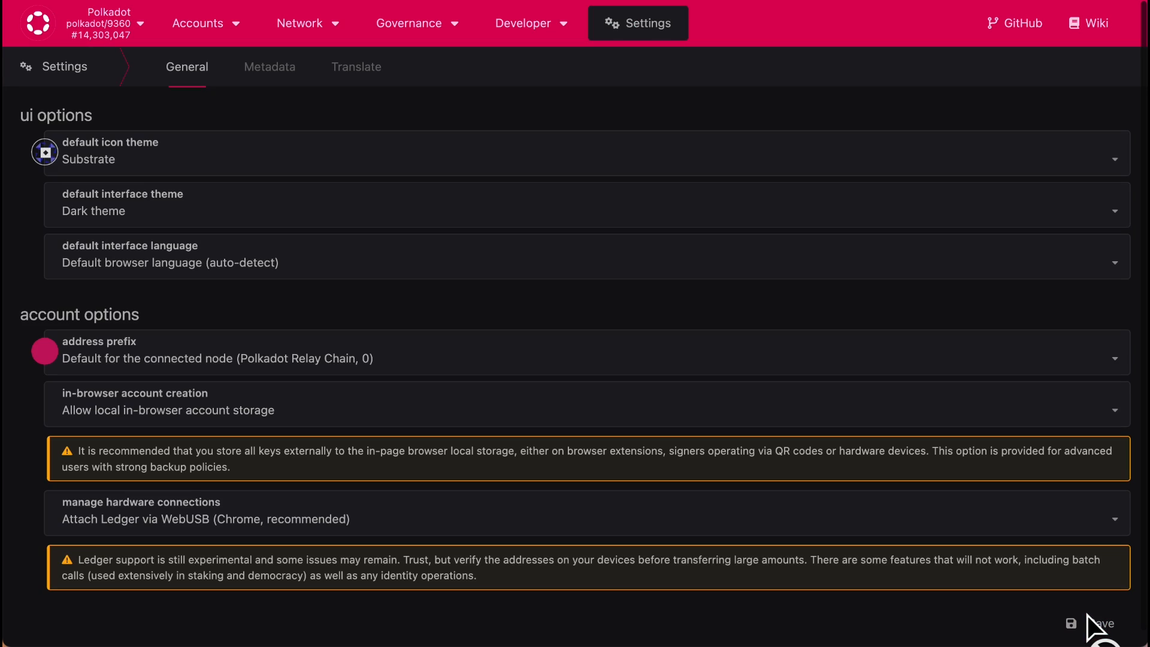
Set the default interface language to English and save the settings
left_click(171, 268)
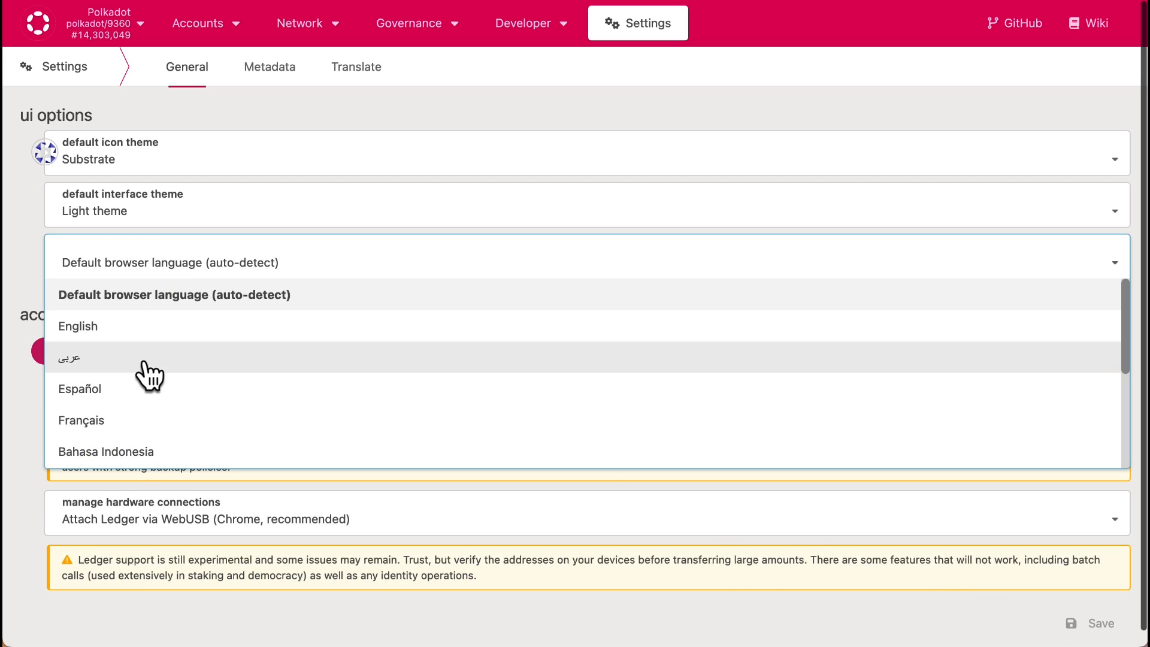
left_click(146, 335)
left_click(1092, 620)
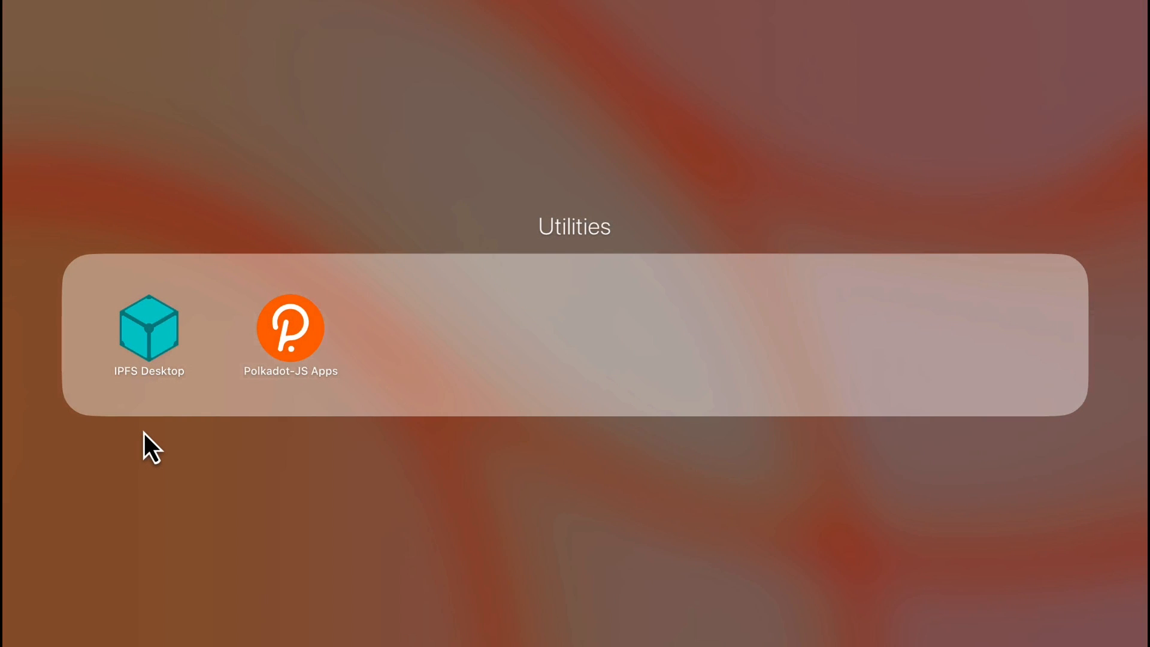
Launch the Polkadot-JS Apps desktop application and open its settings
left_click(267, 358)
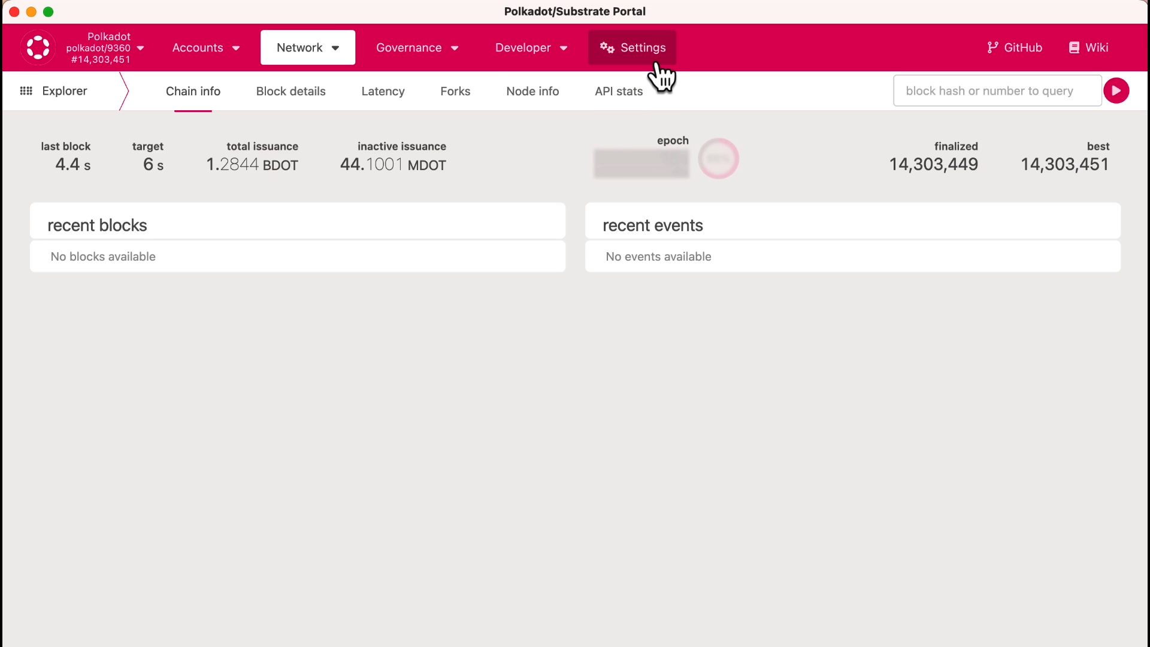
left_click(659, 66)
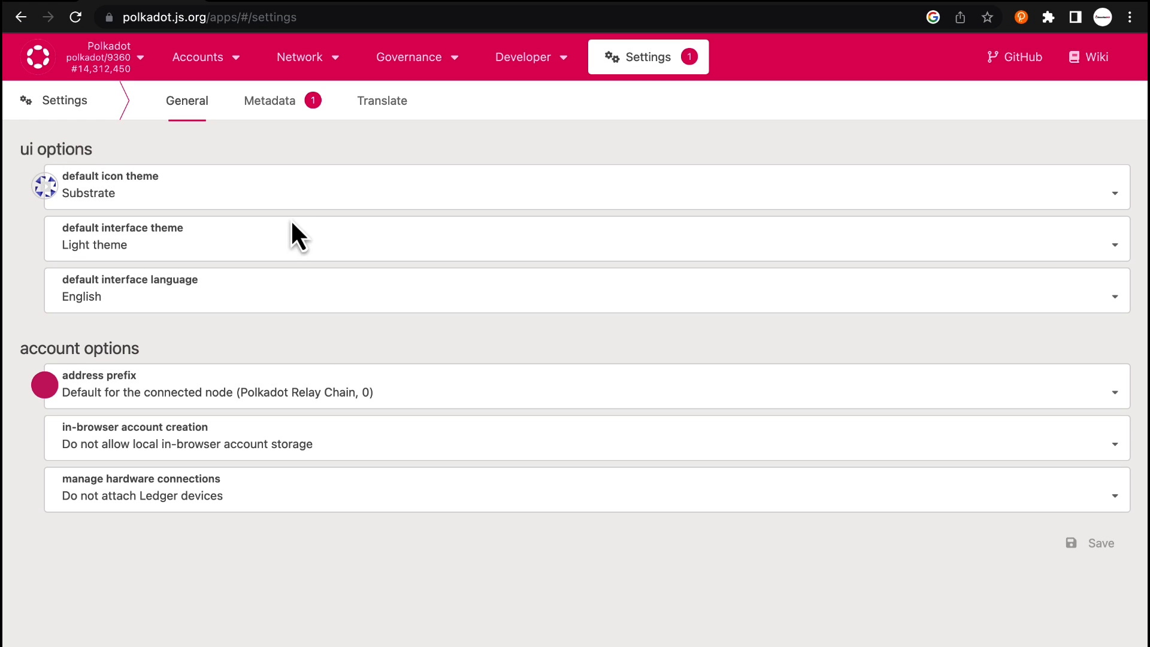
Examine the networks available for the address prefix in the account options
mouse_move(214, 65)
left_click(169, 414)
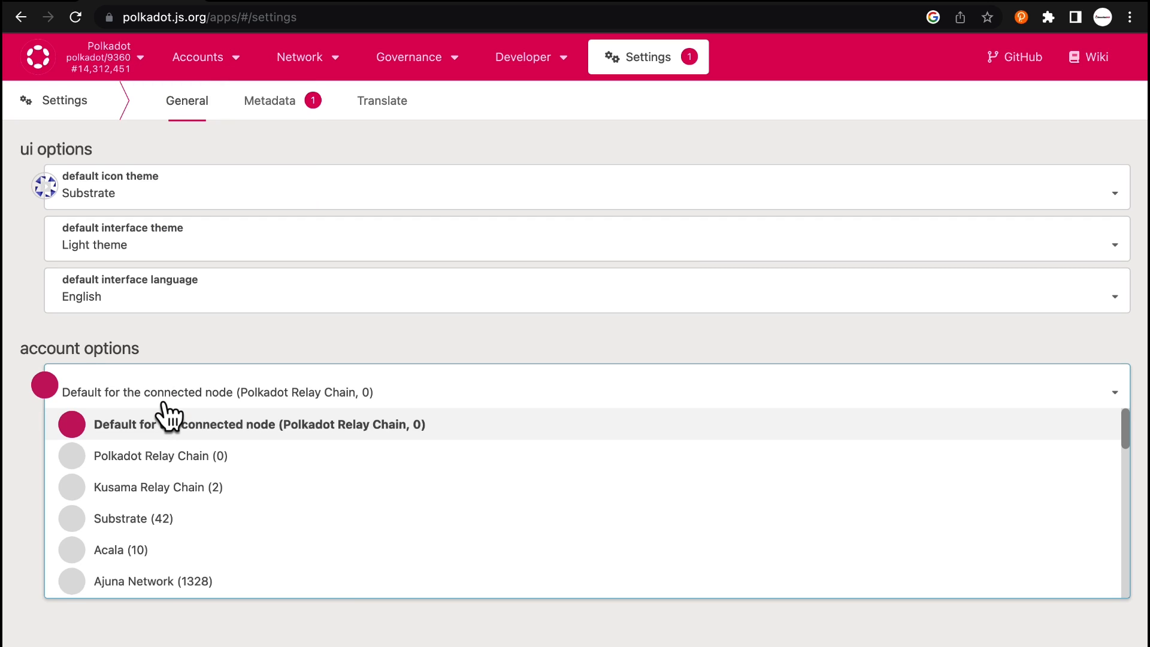
scroll(173, 575, "down", 3)
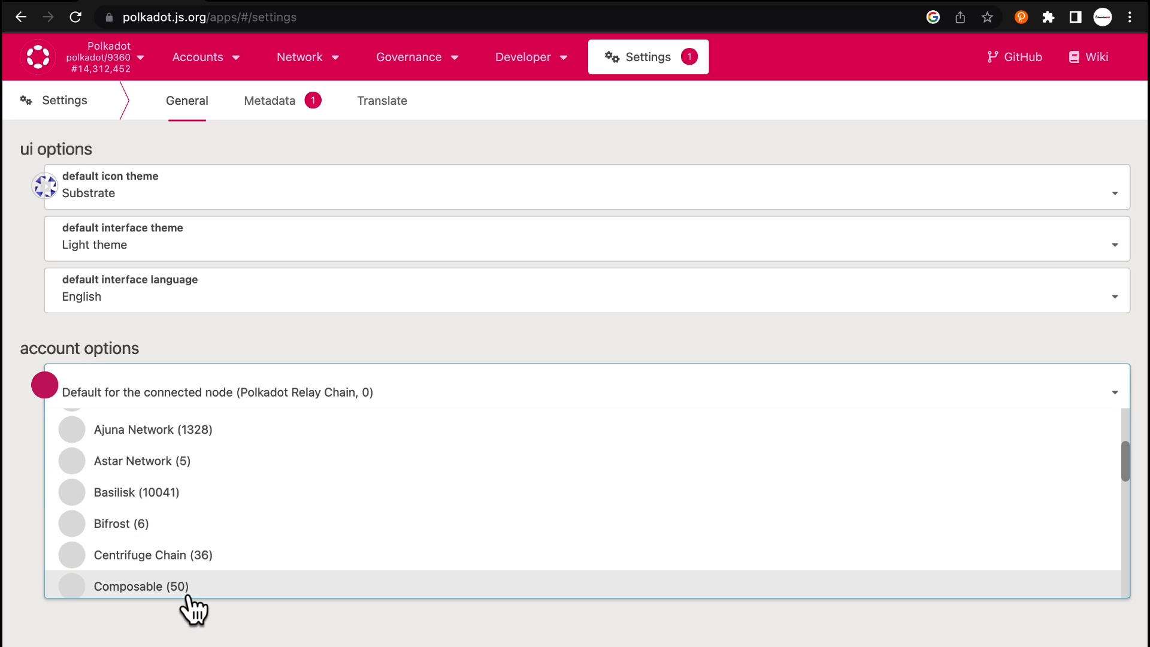
scroll(185, 606, "down", 3)
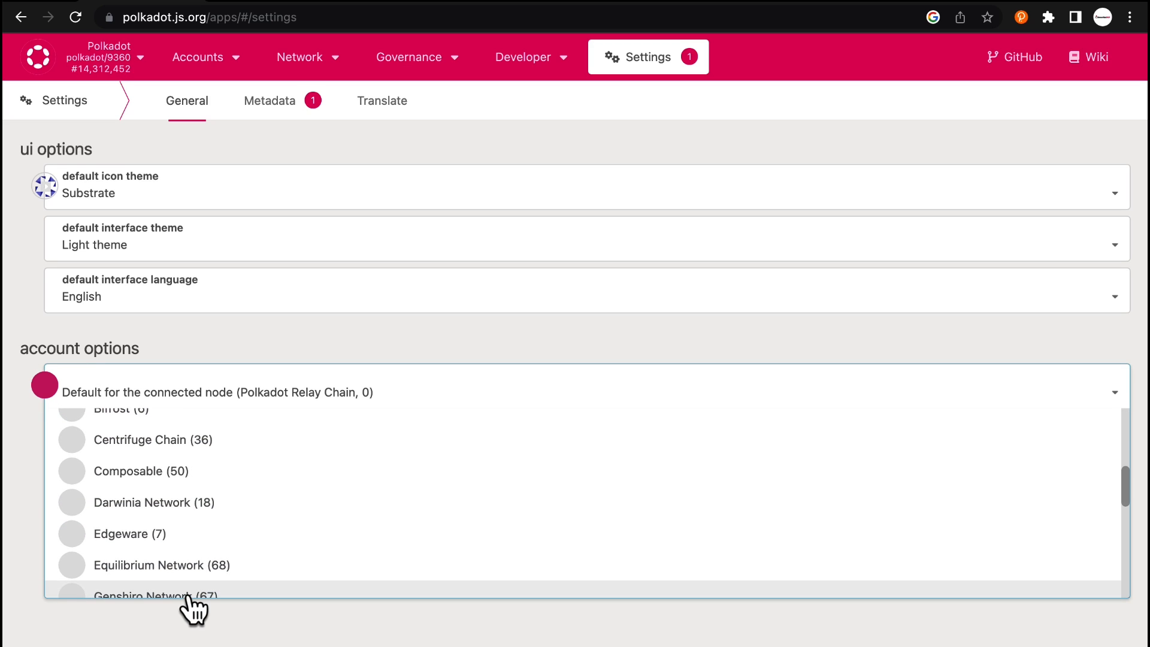
scroll(192, 608, "down", 3)
scroll(193, 609, "down", 3)
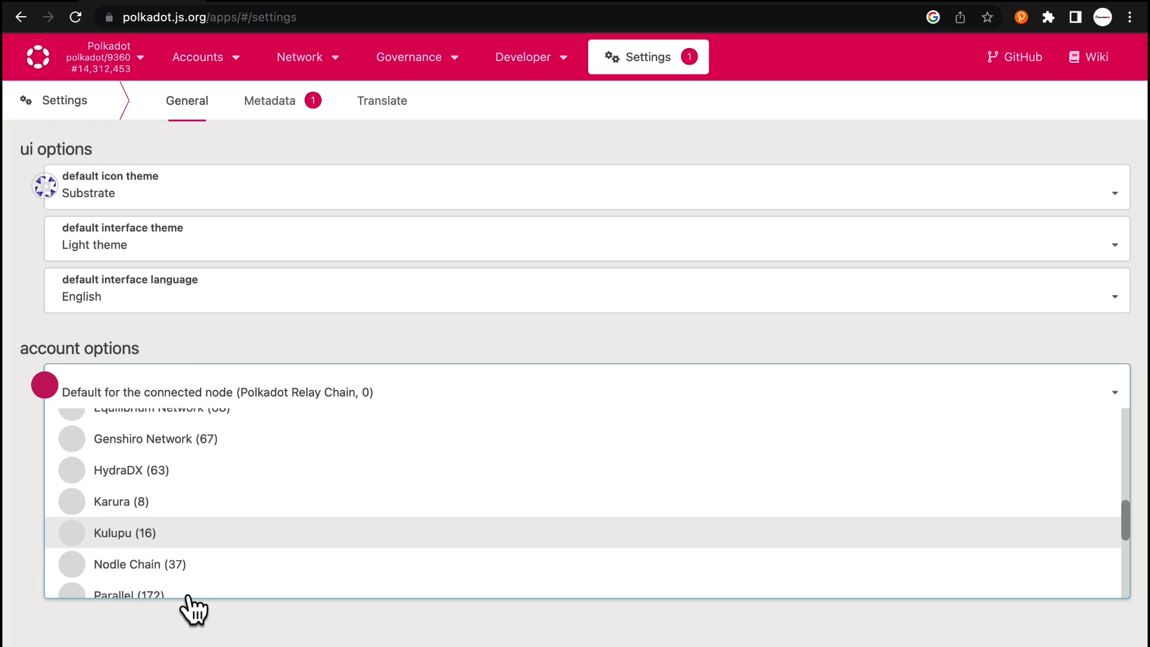
scroll(193, 609, "up", 6)
scroll(193, 609, "up", 5)
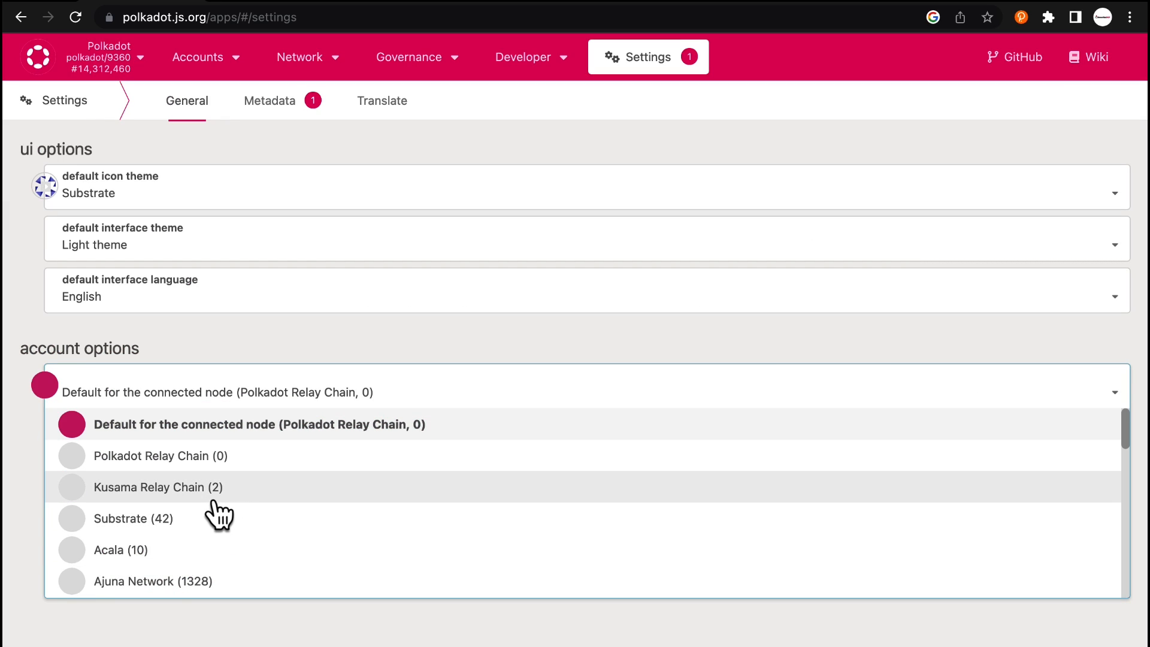
Review the chain specifications on the metadata page, including its address prefix, and return to the general settings
left_click(274, 108)
scroll(246, 557, "down", 3)
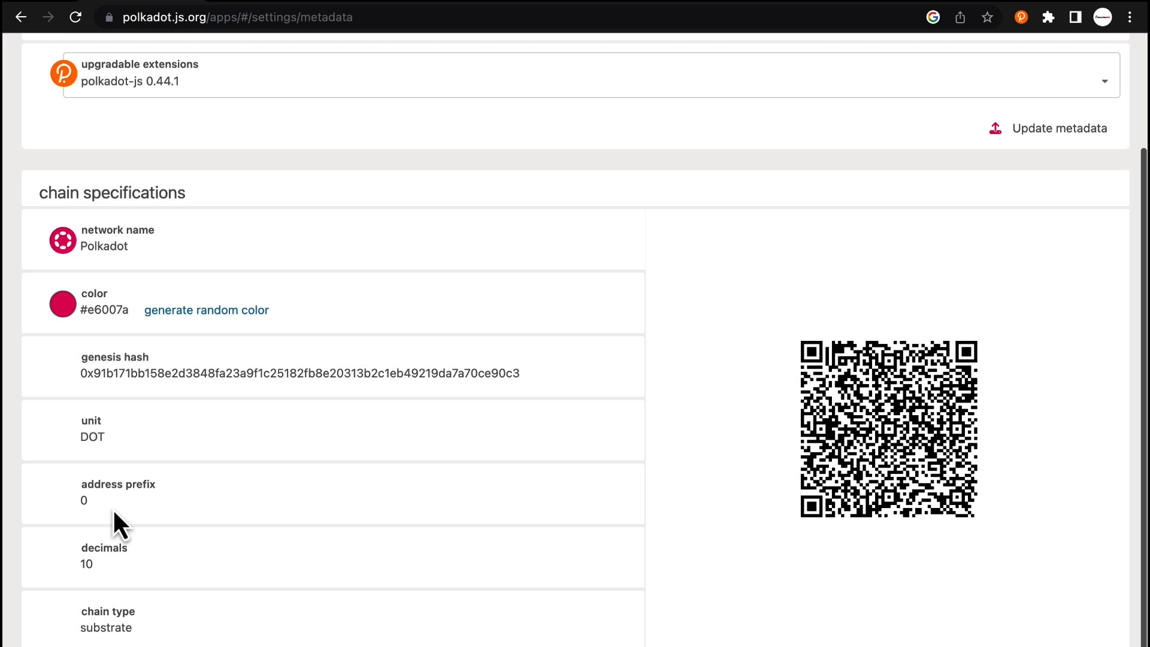
scroll(113, 515, "up", 5)
left_click(184, 110)
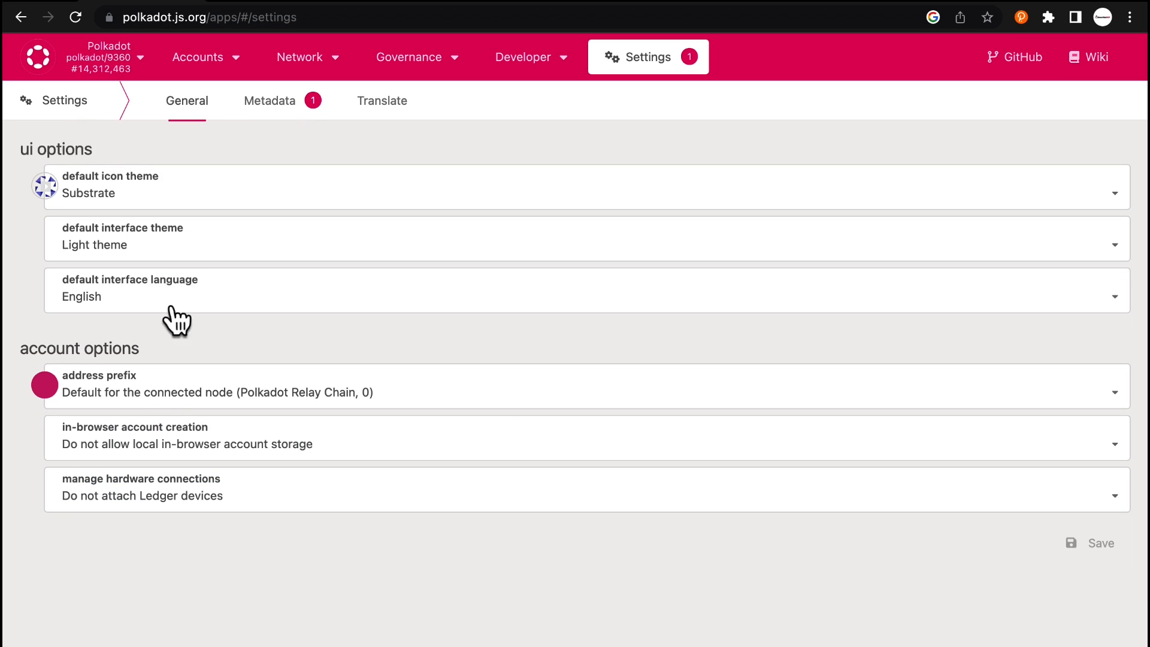
Set the address prefix to Polkadot Relay Chain (0) and save the settings
left_click(160, 397)
left_click(153, 458)
left_click(1057, 545)
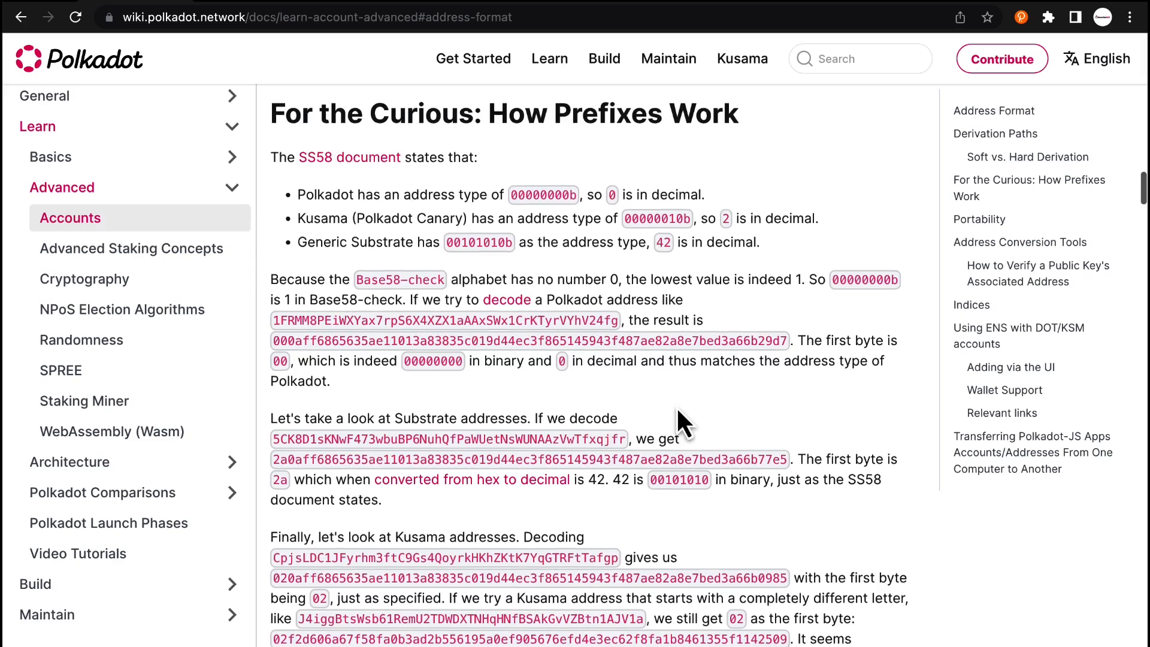
Read the Polkadot wiki sections on how address prefixes work and on account portability
scroll(677, 406, "down", 5)
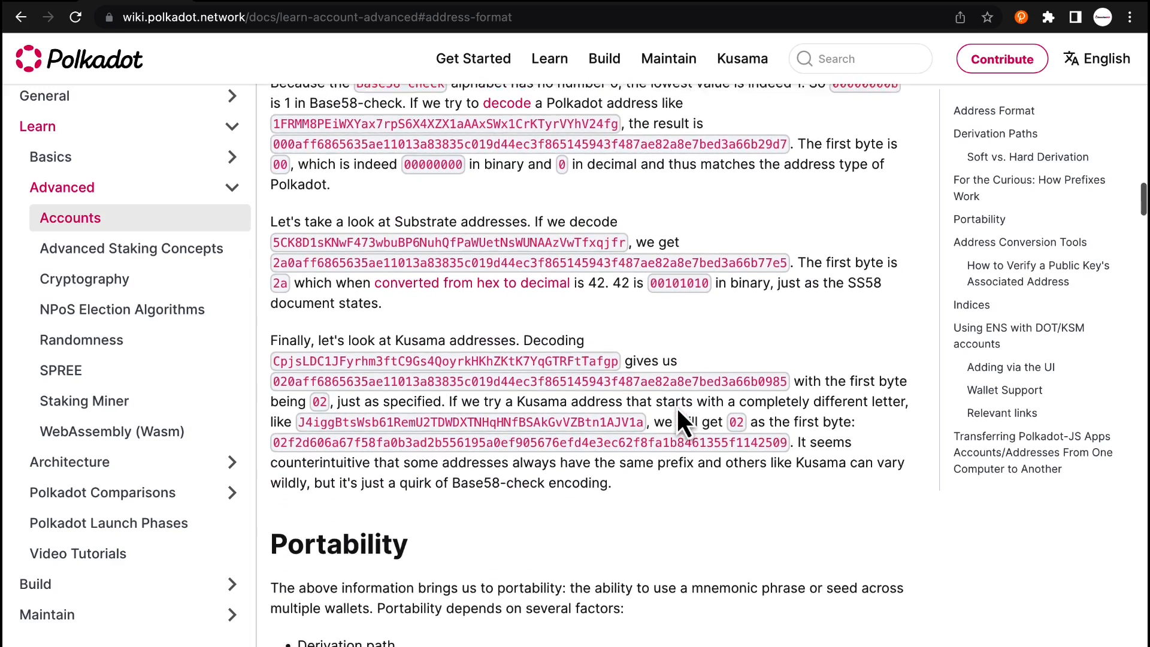
scroll(677, 407, "down", 7)
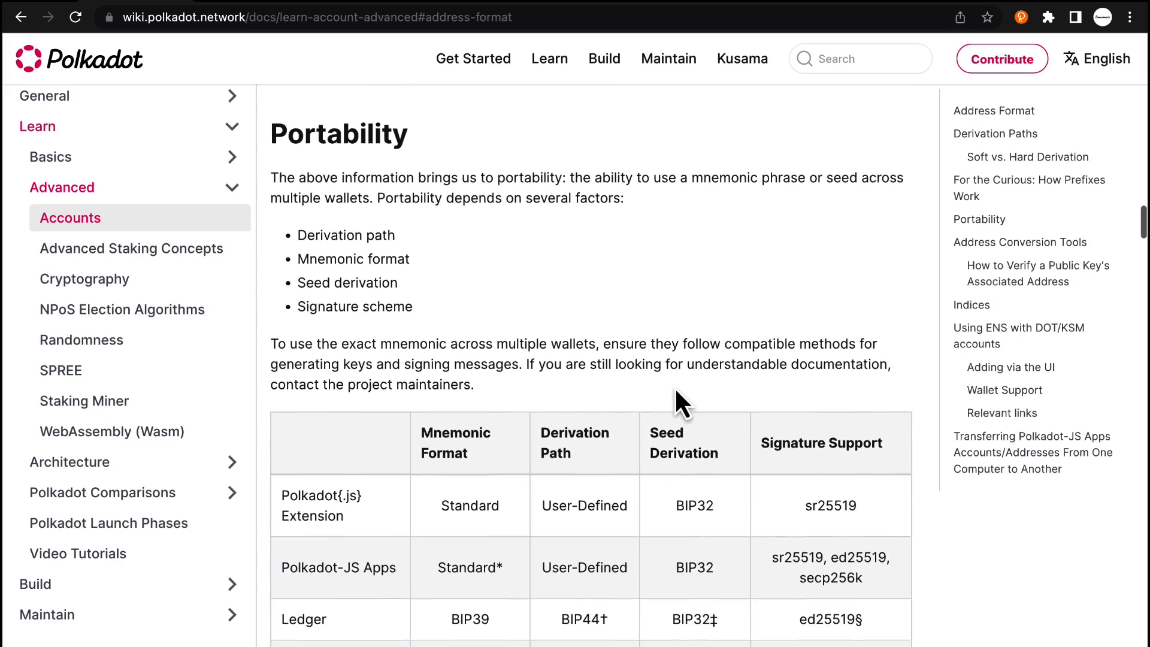
scroll(677, 400, "down", 3)
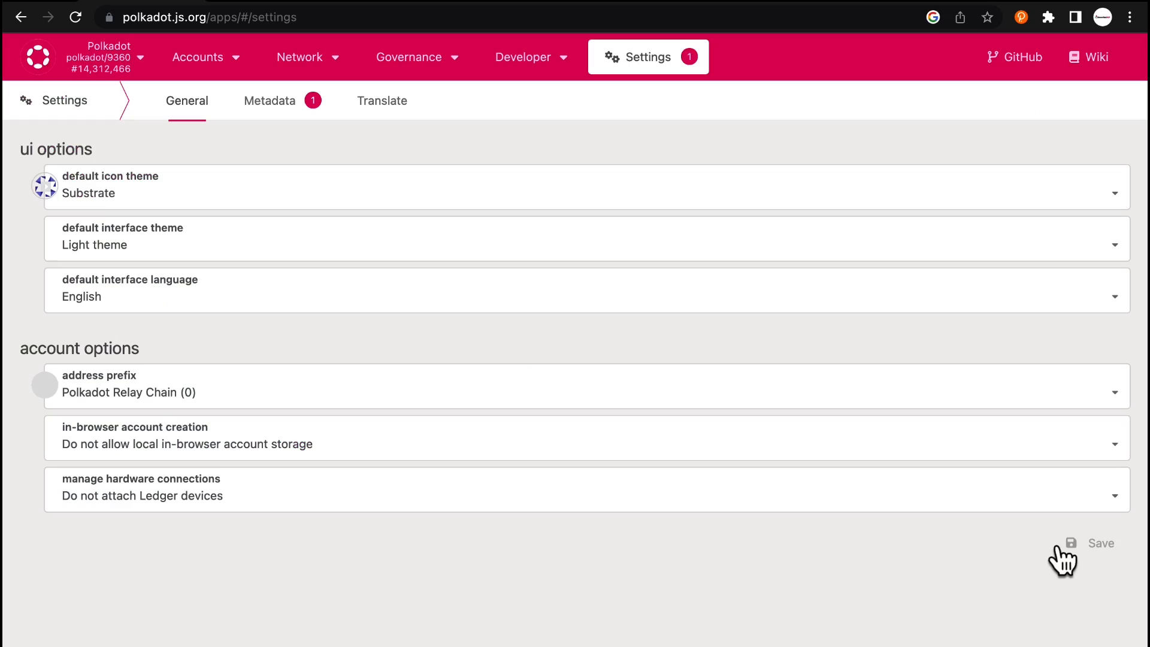
Set in-browser account creation to Allow local in-browser account storage and save
left_click(124, 459)
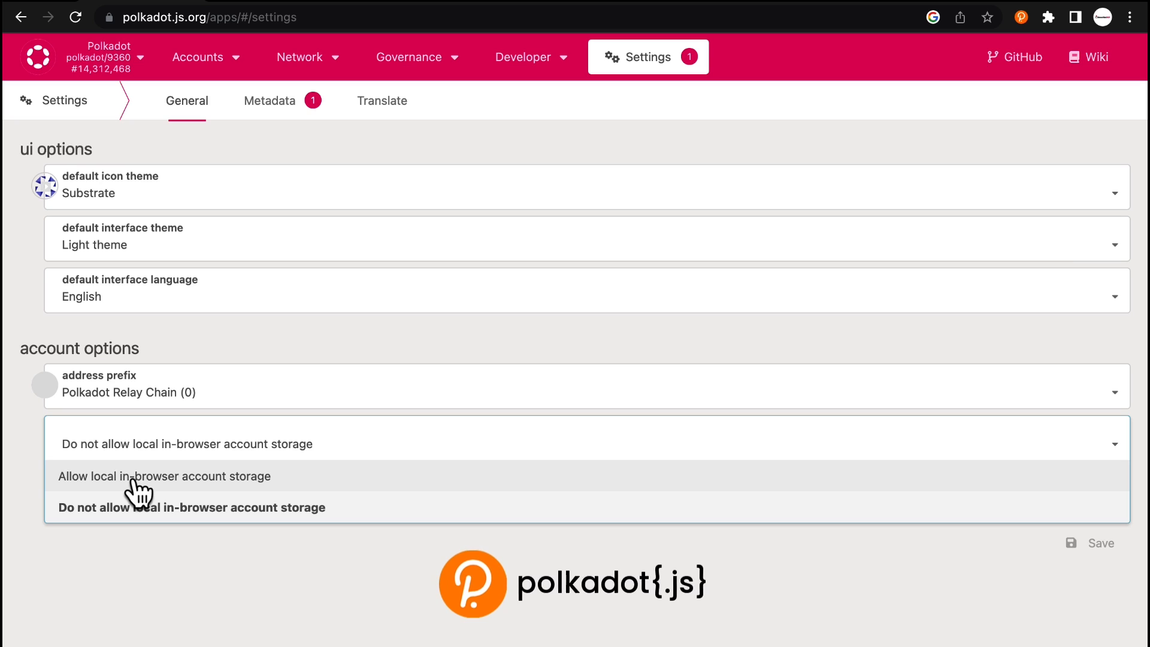
left_click(138, 479)
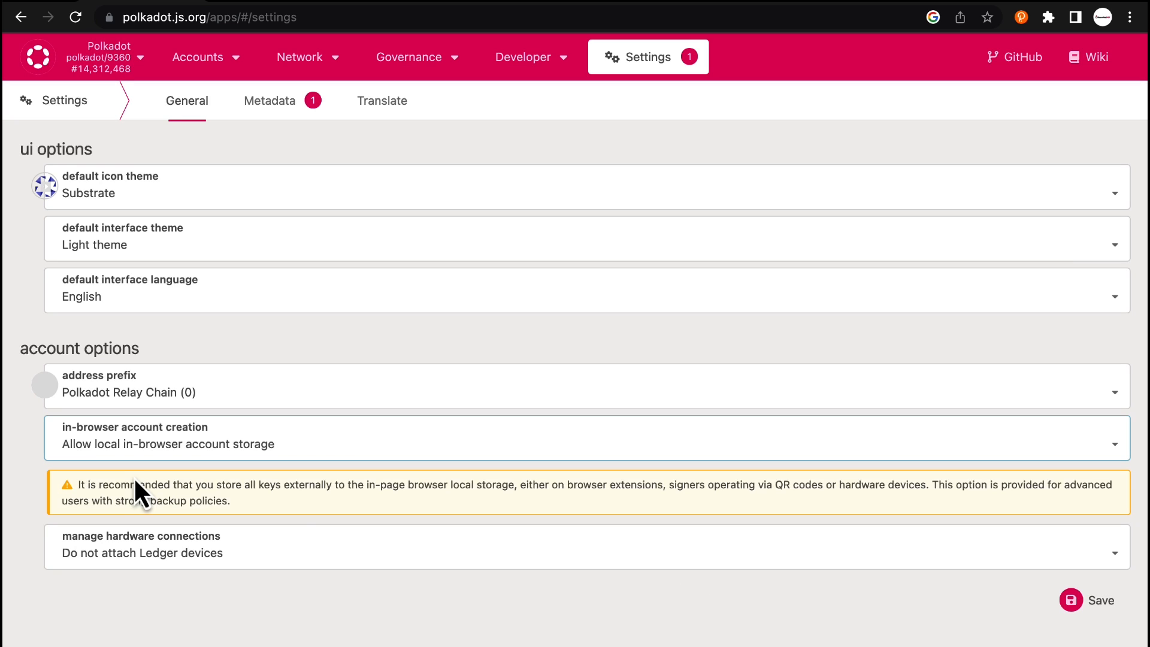
left_click(1096, 612)
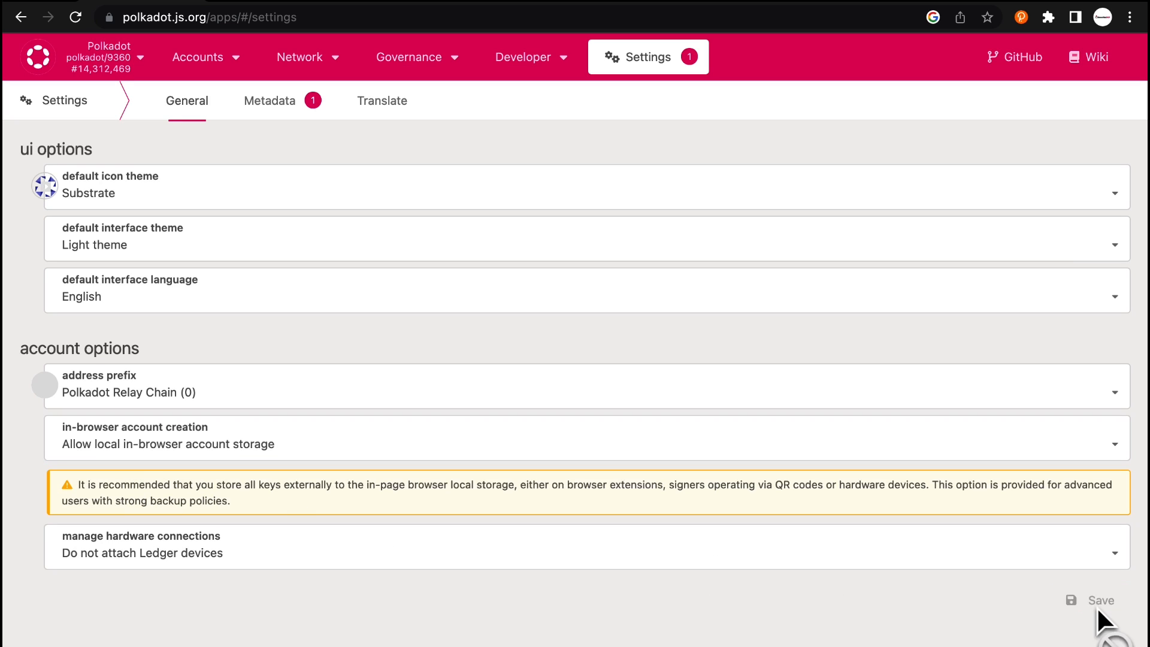
On the Accounts page, view the forms for adding an account via seed and from a JSON backup file, closing each without adding anything
mouse_move(203, 66)
left_click(224, 102)
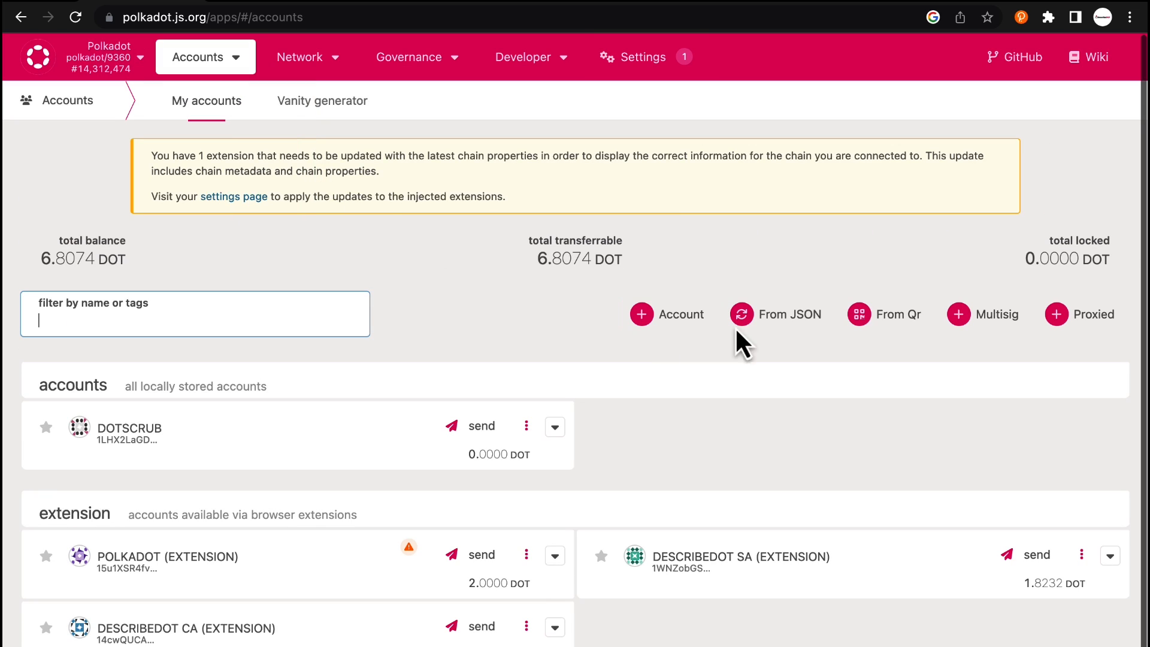
left_click(674, 327)
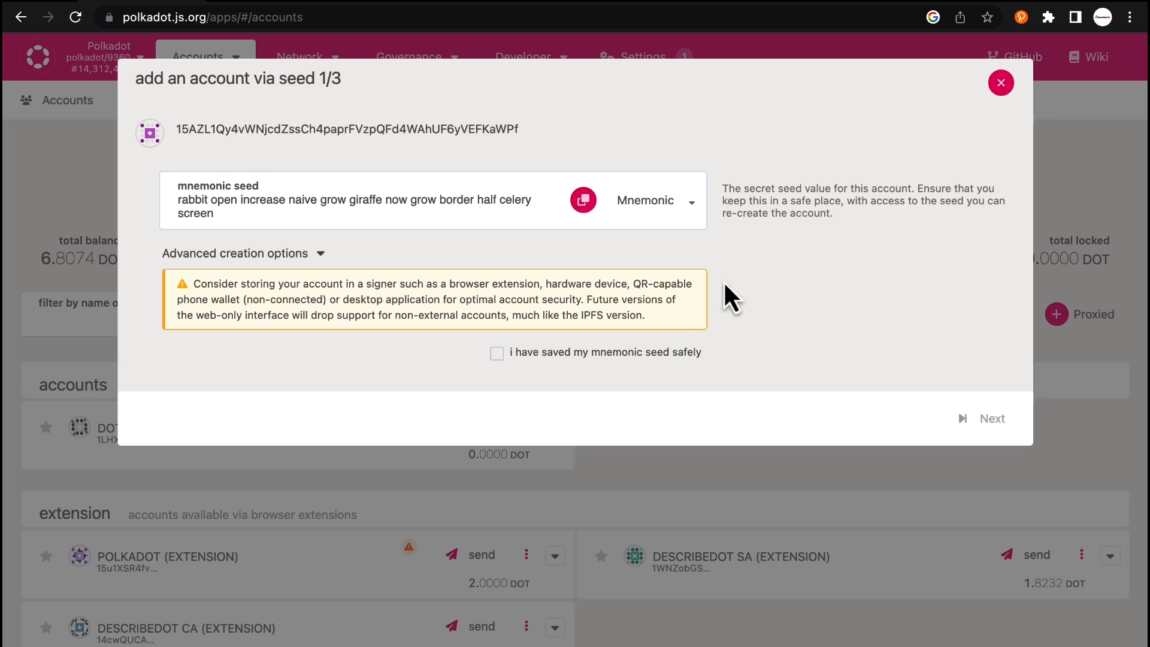
left_click(1001, 83)
left_click(786, 326)
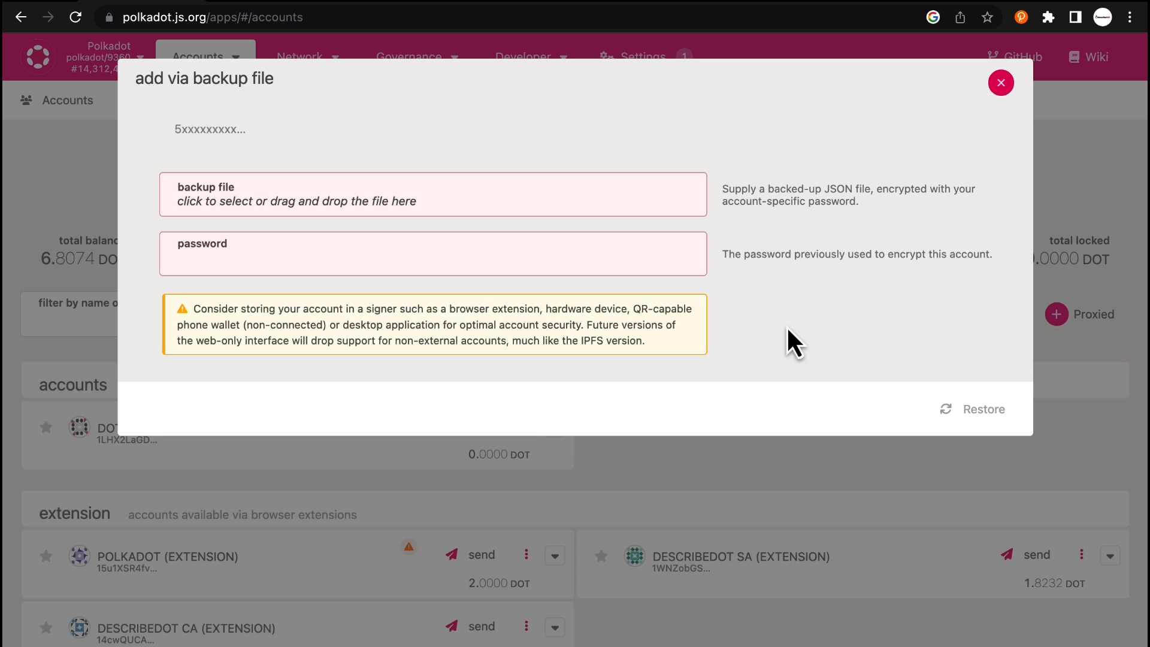
left_click(1008, 83)
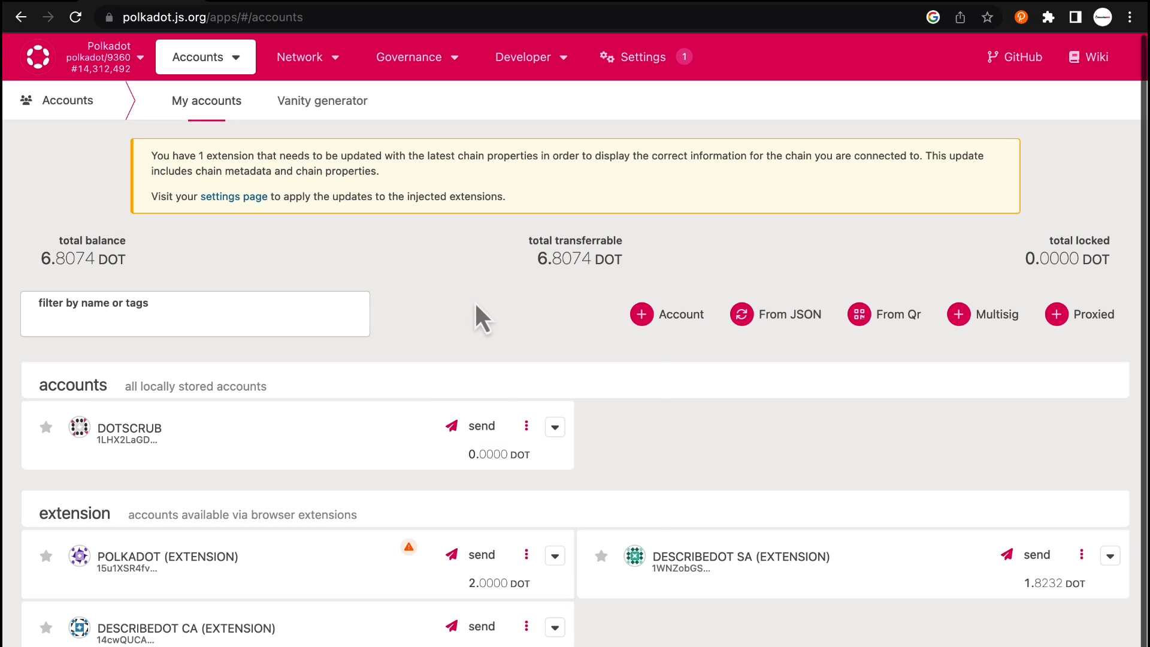
Inspect the Accounts page in the browser's developer tools and display the site's local storage entries
right_click(474, 301)
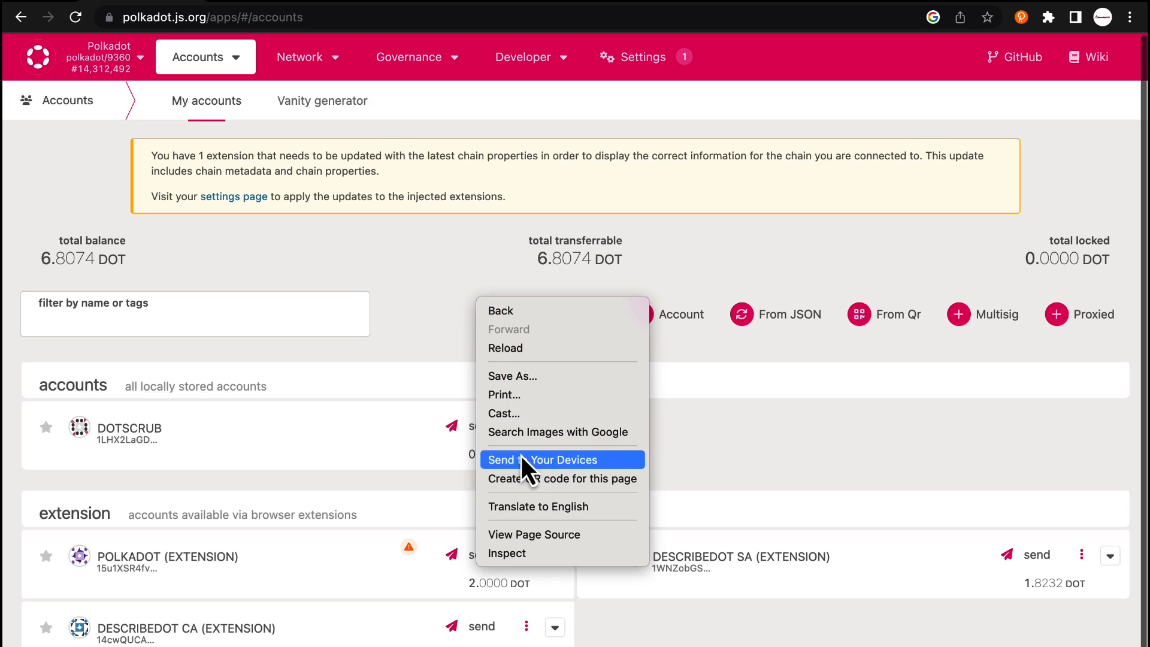
left_click(526, 549)
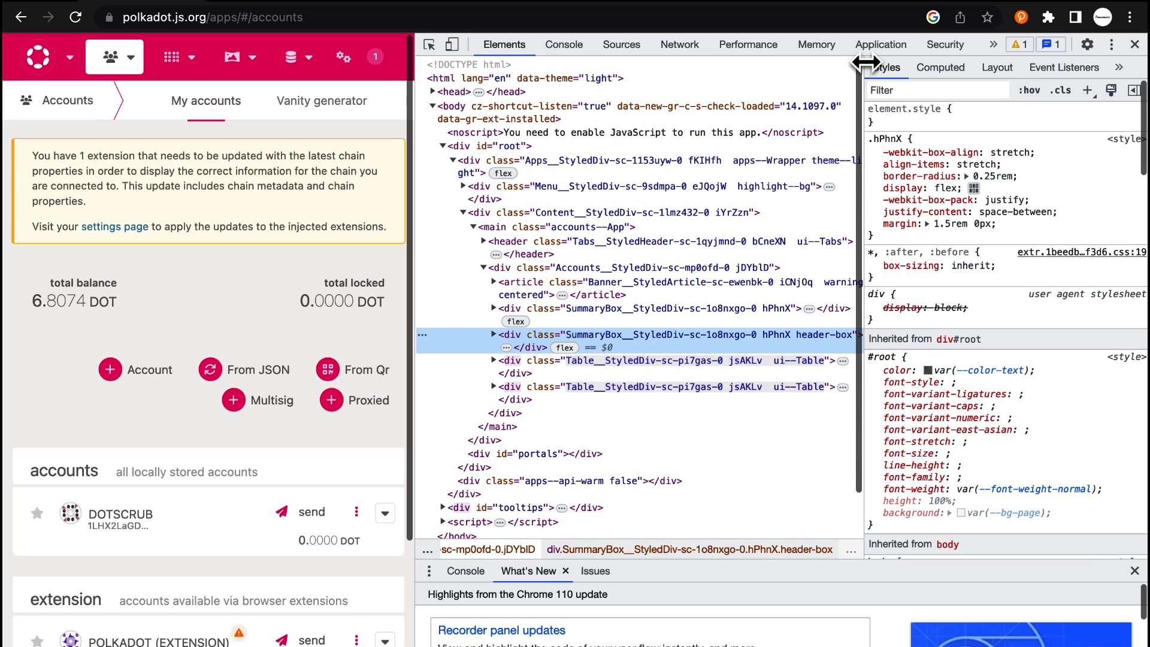
left_click(876, 47)
left_click(484, 177)
left_click(483, 194)
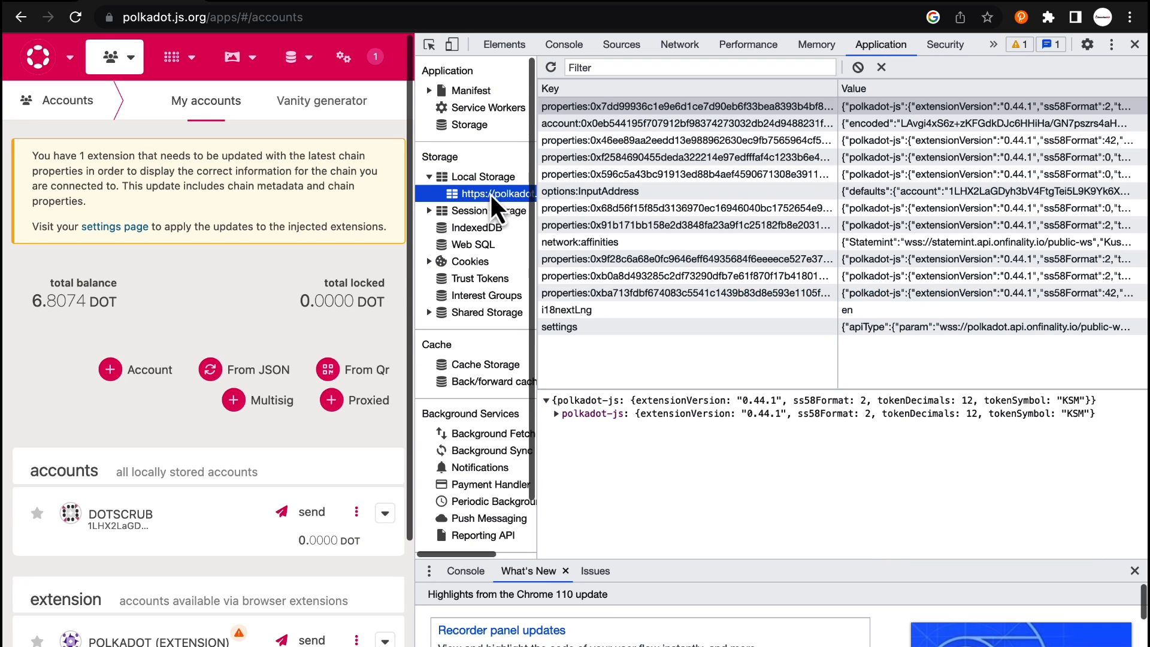
Delete the account entry from the site's local storage, close the developer tools and reload the page
left_click(630, 124)
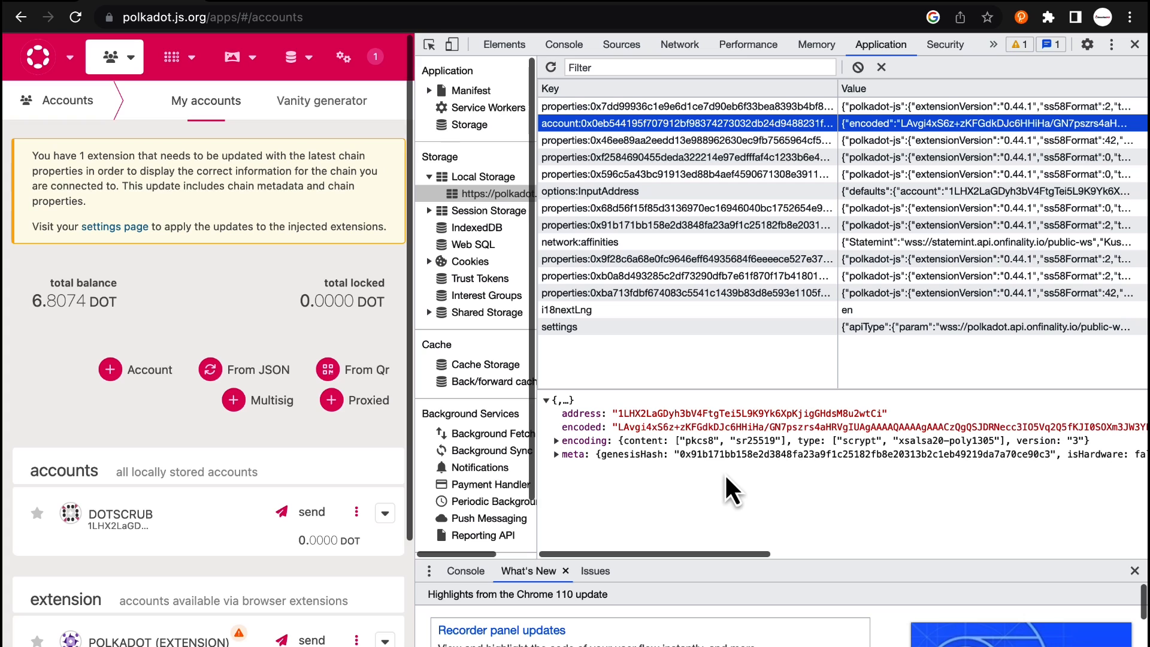
right_click(633, 123)
left_click(686, 187)
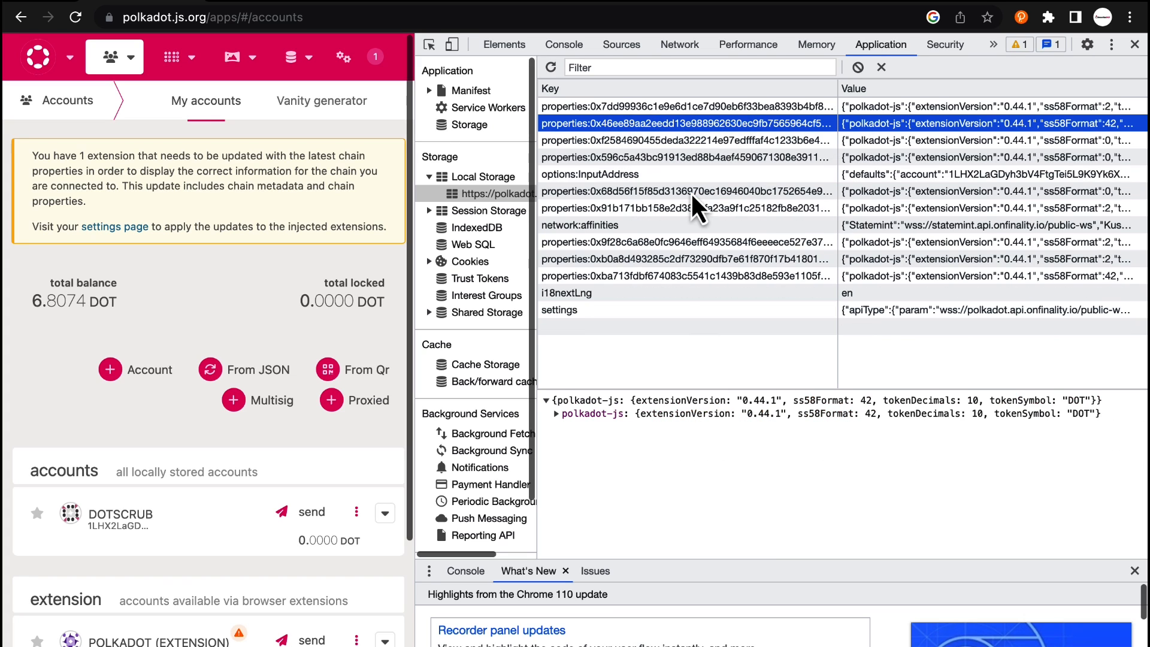
left_click(1135, 44)
left_click(75, 18)
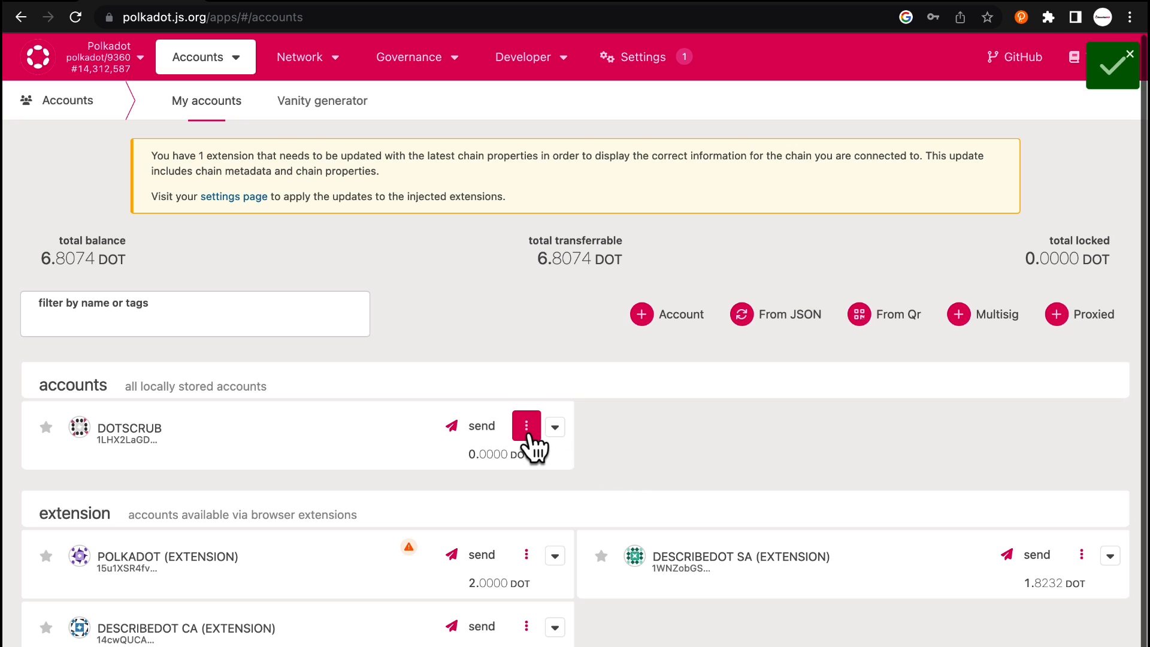
Forget the locally stored DOTSCRUB account and confirm its removal
left_click(530, 437)
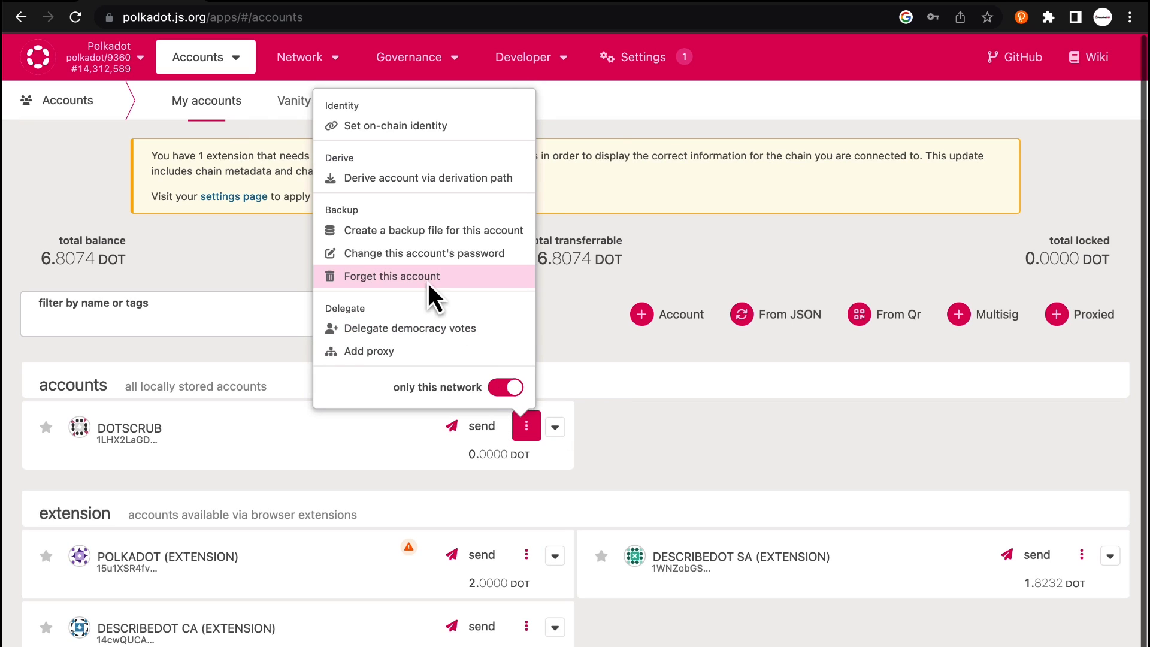
left_click(429, 277)
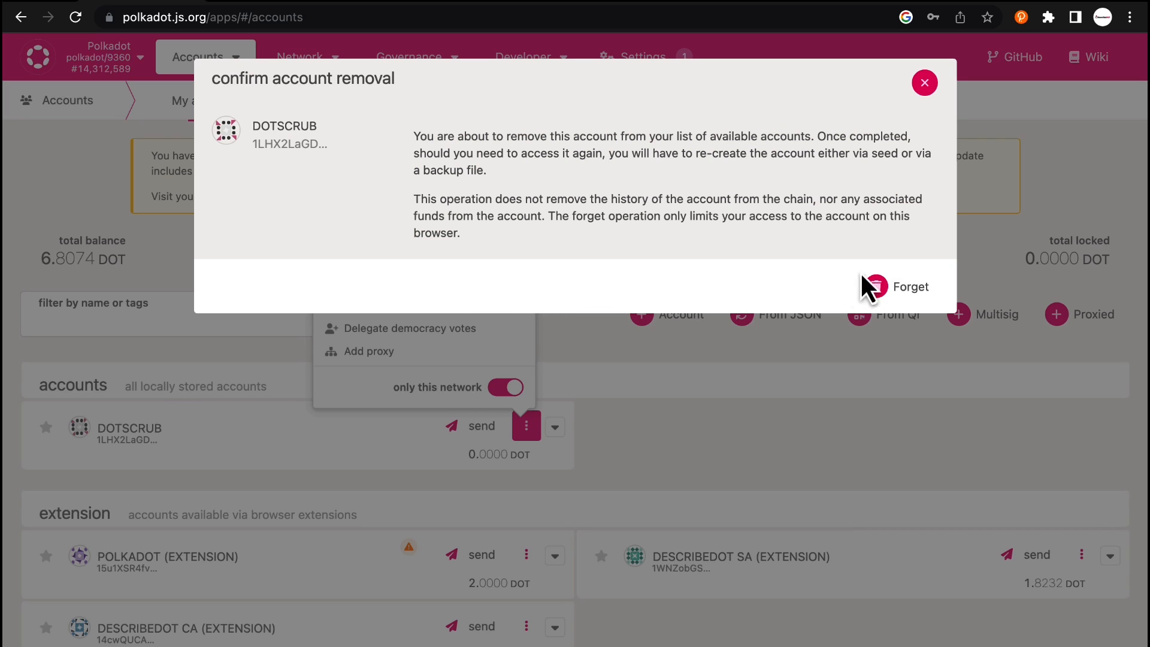
left_click(911, 300)
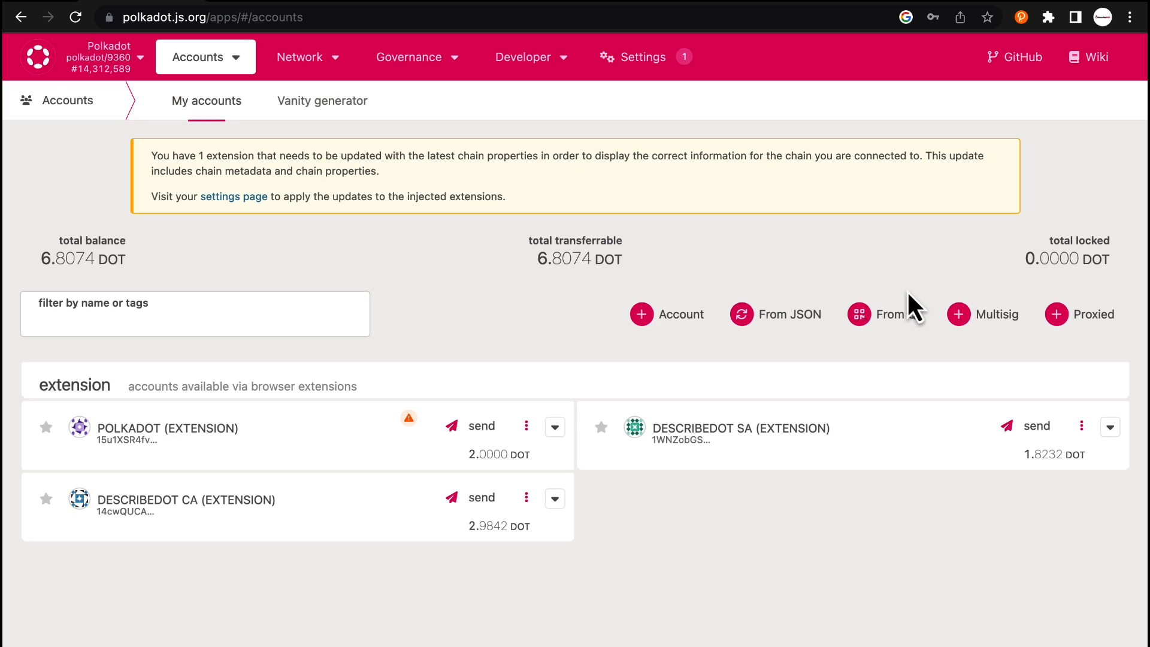
Restore the DOTSCRUB account to local browser storage from its backup JSON file, entering the file's password
left_click(775, 314)
left_click(341, 207)
double_click(393, 264)
left_click(406, 272)
type("***********")
left_click(1000, 418)
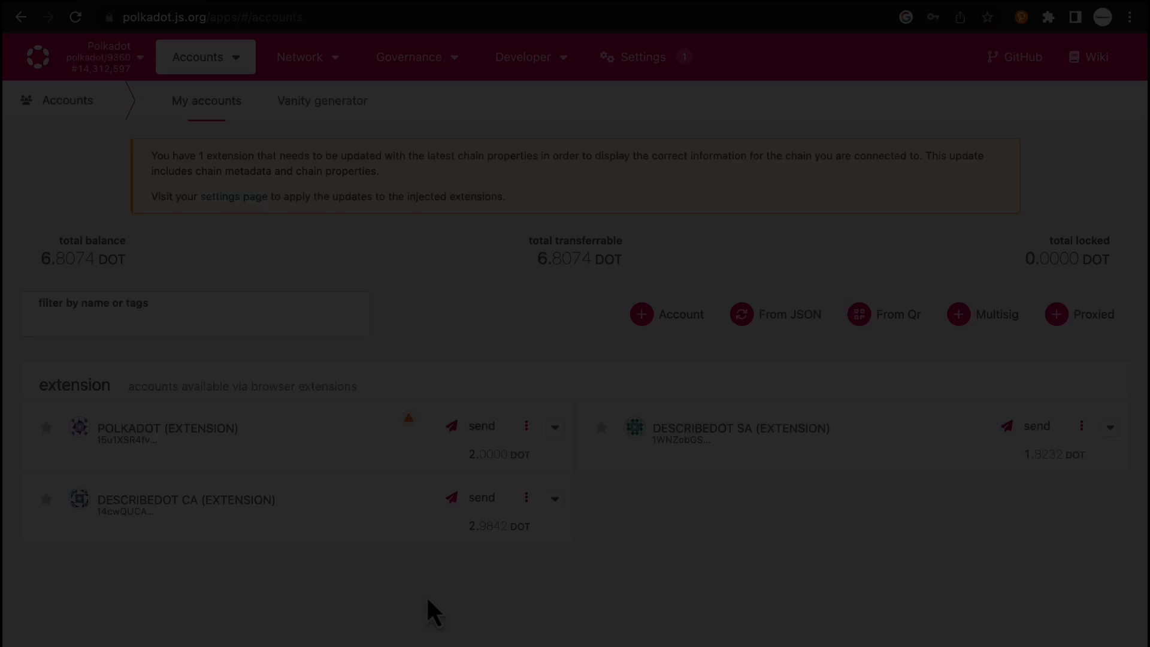
In the Polkadot{.js} extension, restore the Dotscrub account from its backup JSON file, entering the password for the file
left_click(1021, 16)
left_click(978, 61)
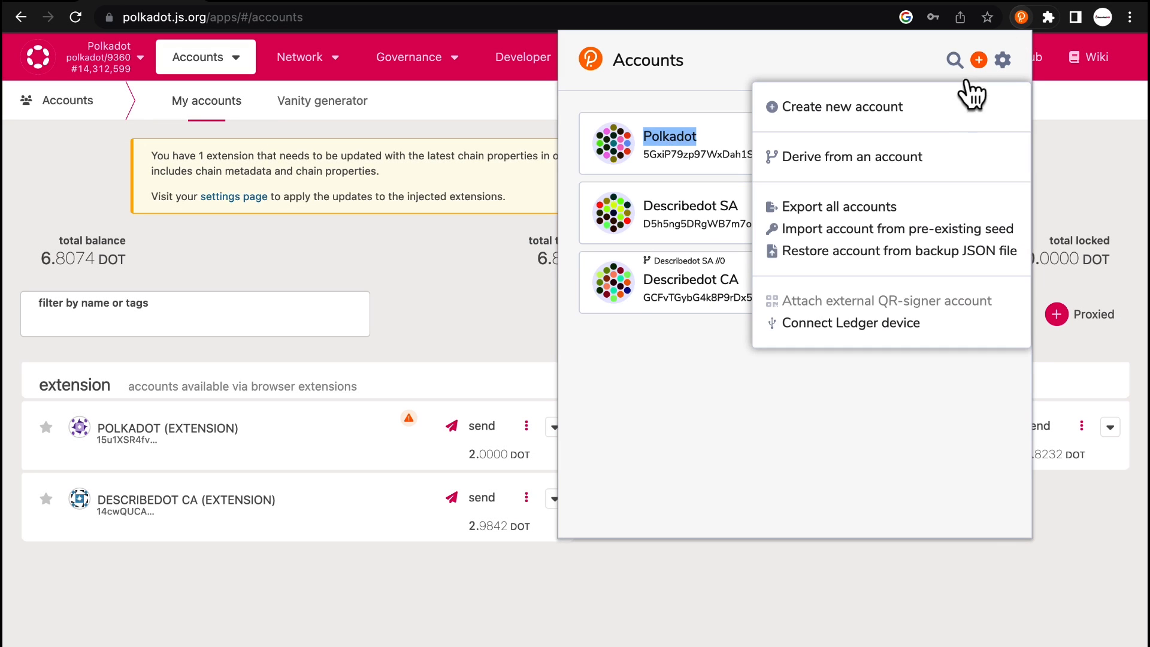
left_click(851, 252)
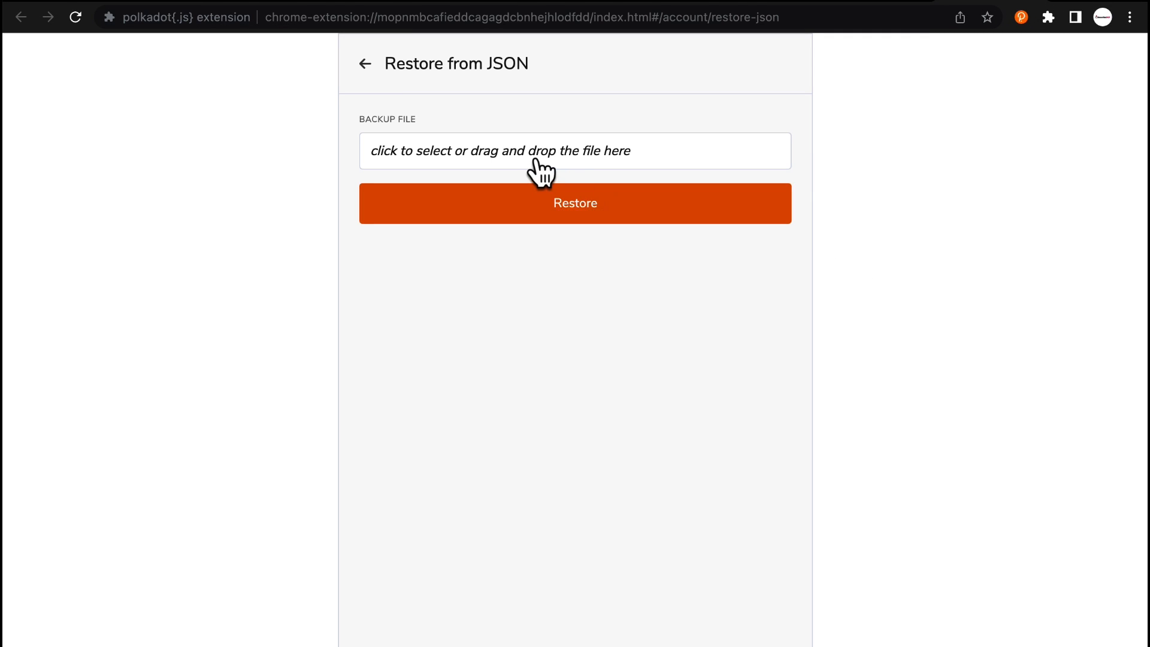
left_click(542, 157)
double_click(449, 273)
left_click(427, 299)
type("*********")
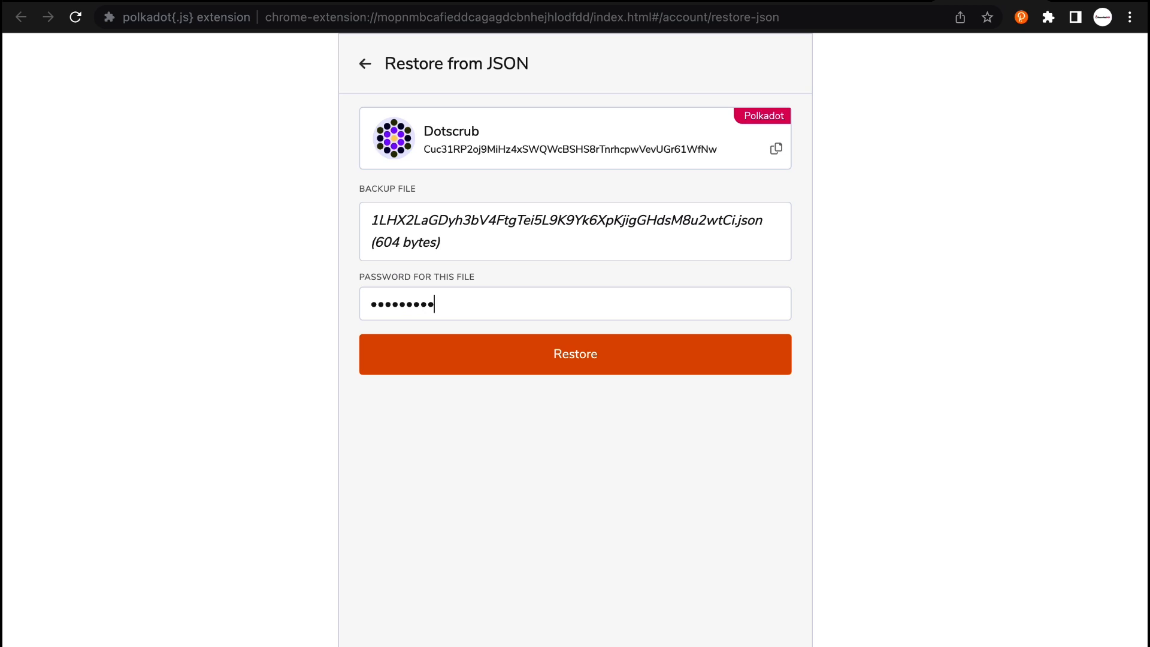
left_click(573, 367)
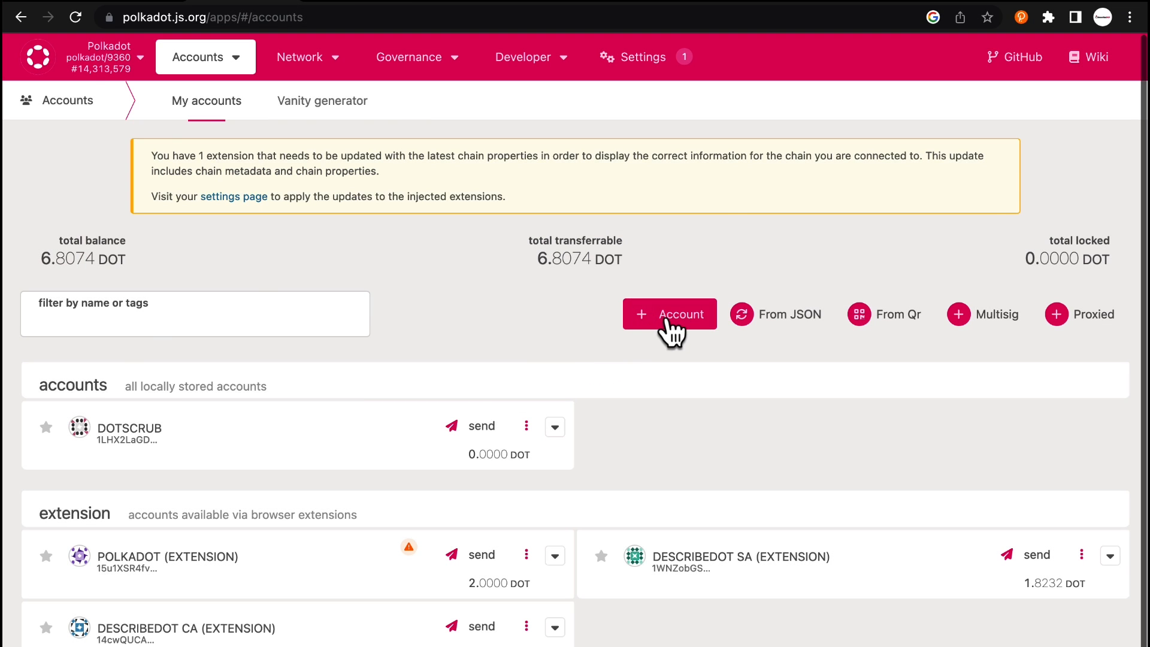
On the Accounts page, show the add-account-via-seed form and display the site's local storage entries in the developer tools
left_click(670, 315)
right_click(377, 232)
left_click(437, 482)
left_click(881, 45)
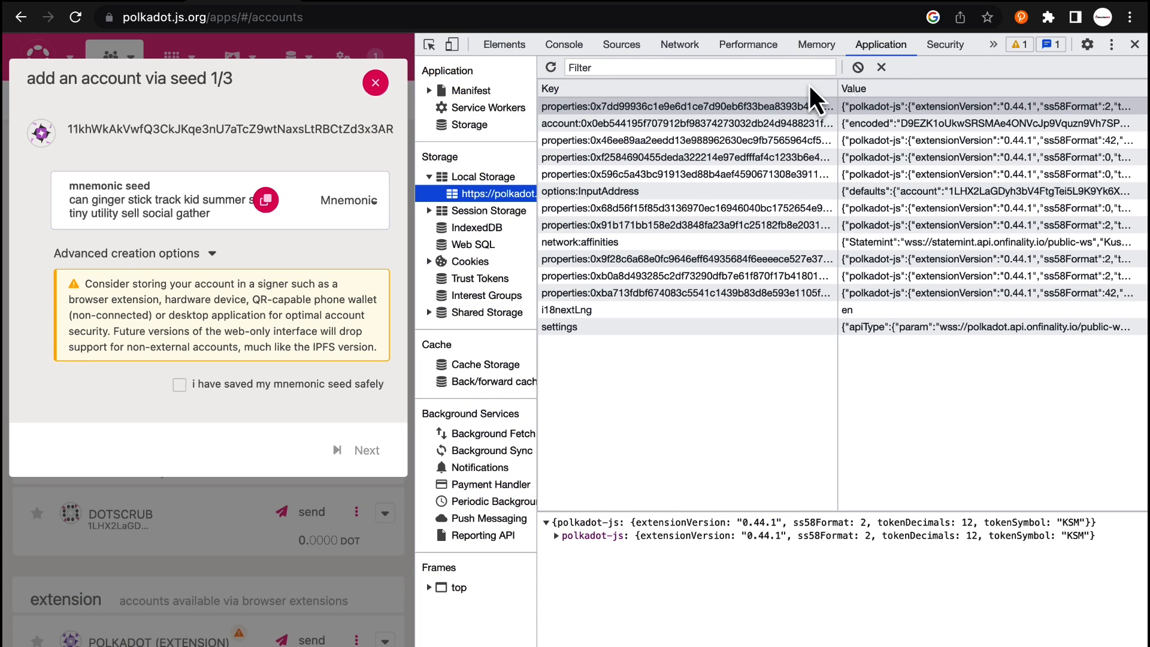
Examine the encoded value of the account entry in local storage, then close the developer tools and the seed form
left_click(746, 124)
left_click_drag(617, 549, 1012, 550)
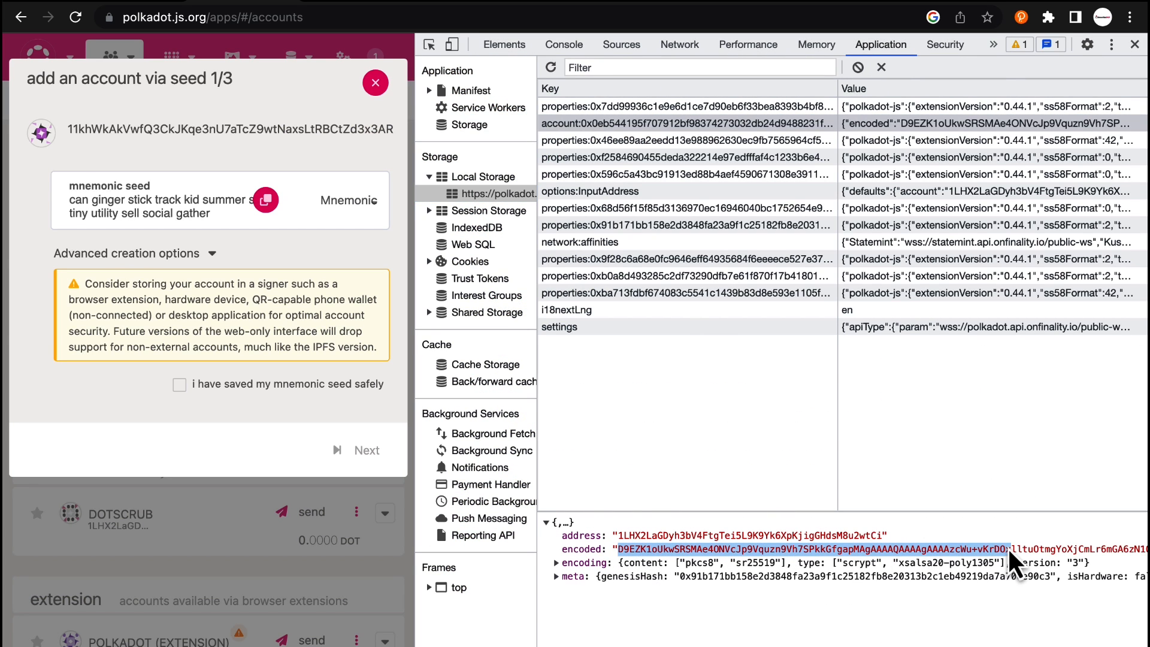
left_click(1134, 44)
left_click(995, 87)
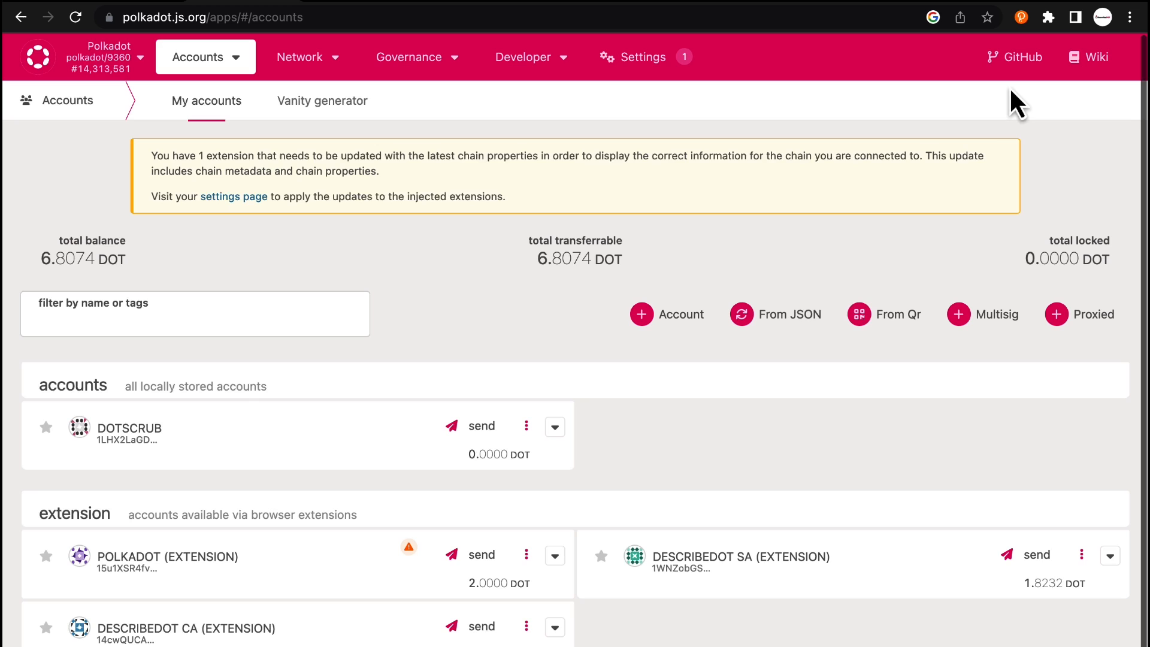
View the additional actions available for the locally stored DOTSCRUB account
left_click(527, 426)
left_click(417, 231)
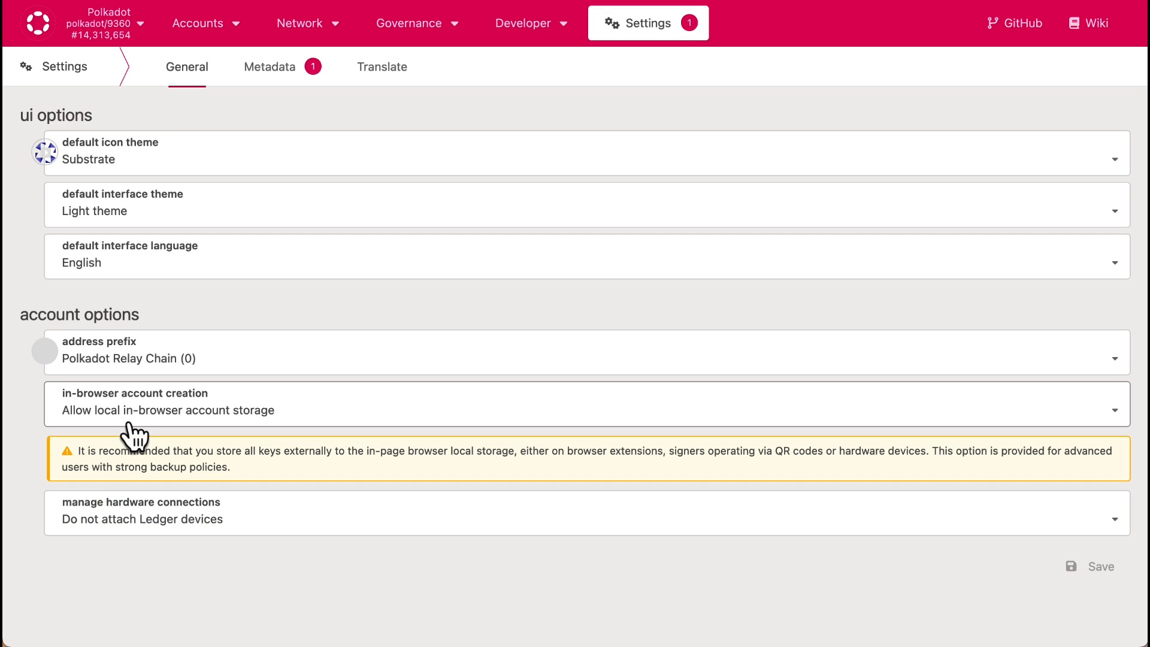
Show the available choices for managing hardware connections in the account options of the general settings
left_click(119, 531)
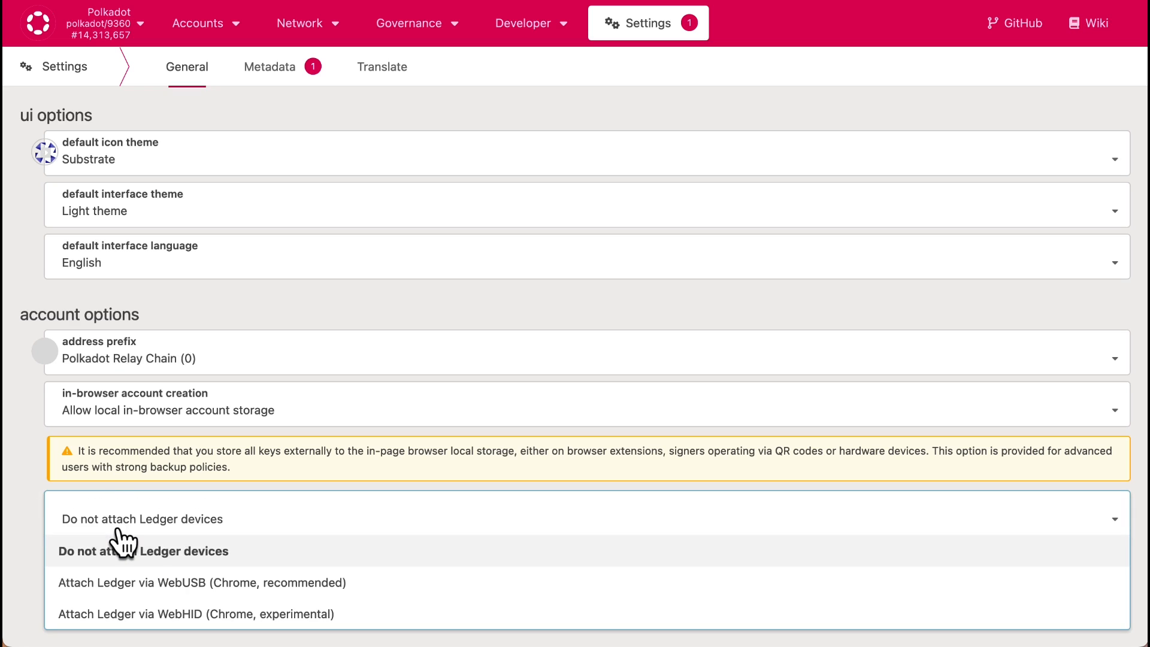